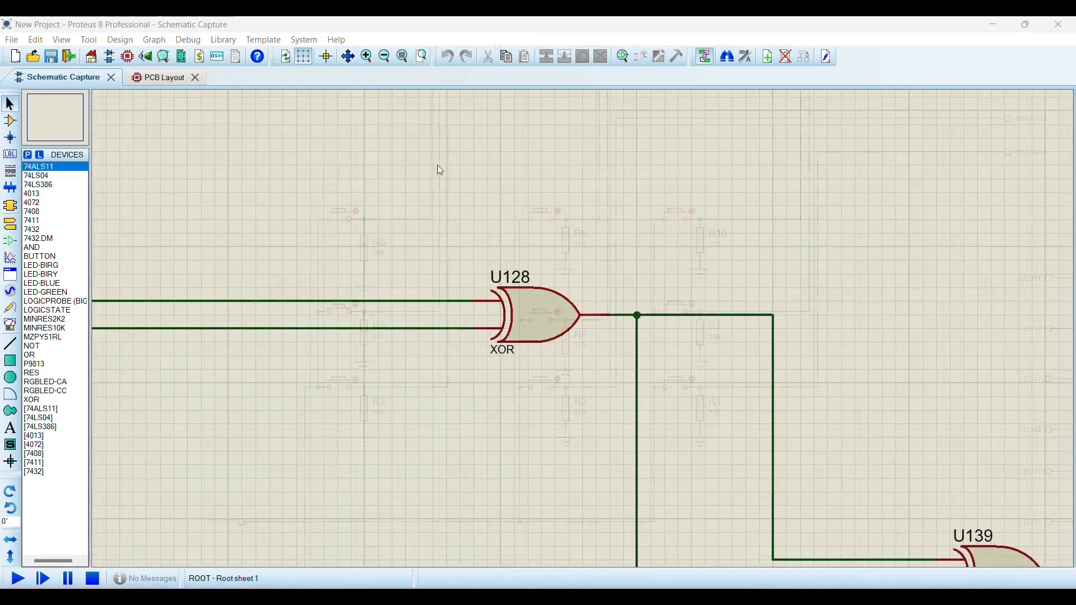
# Examine the XOR gate U128 and the chain of XOR gates it feeds
pyautogui.scroll(-5, 538, 280)
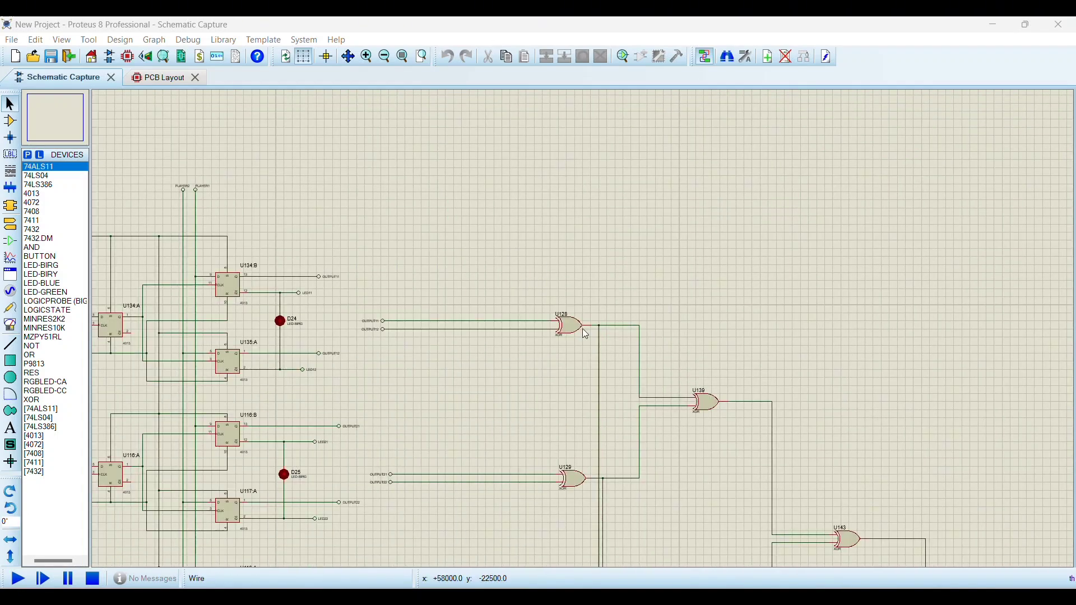
pyautogui.scroll(3, 583, 328)
pyautogui.scroll(-3, 581, 399)
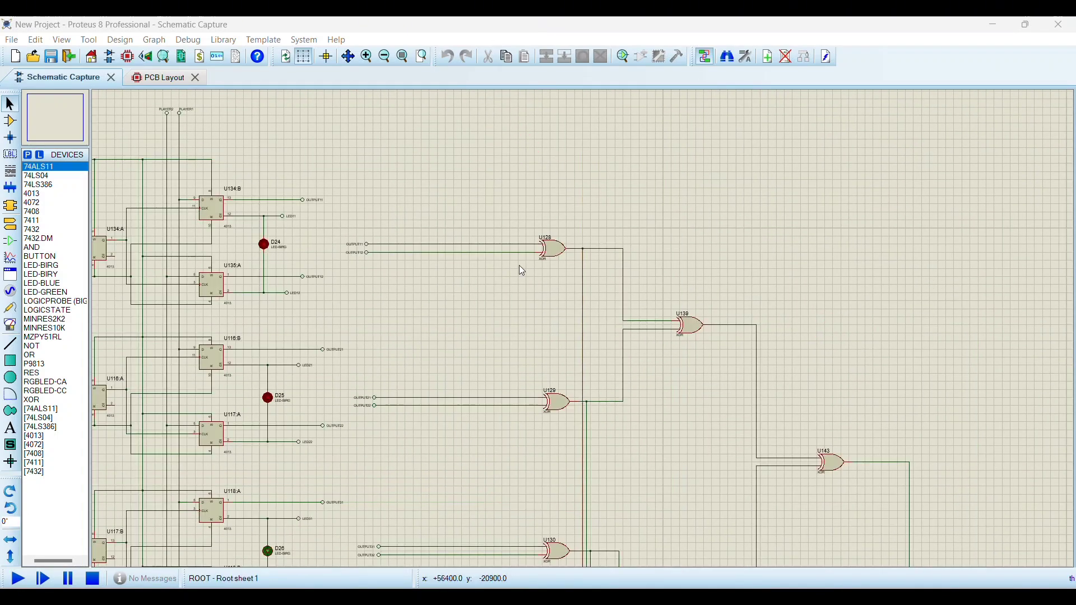
pyautogui.scroll(3, 583, 328)
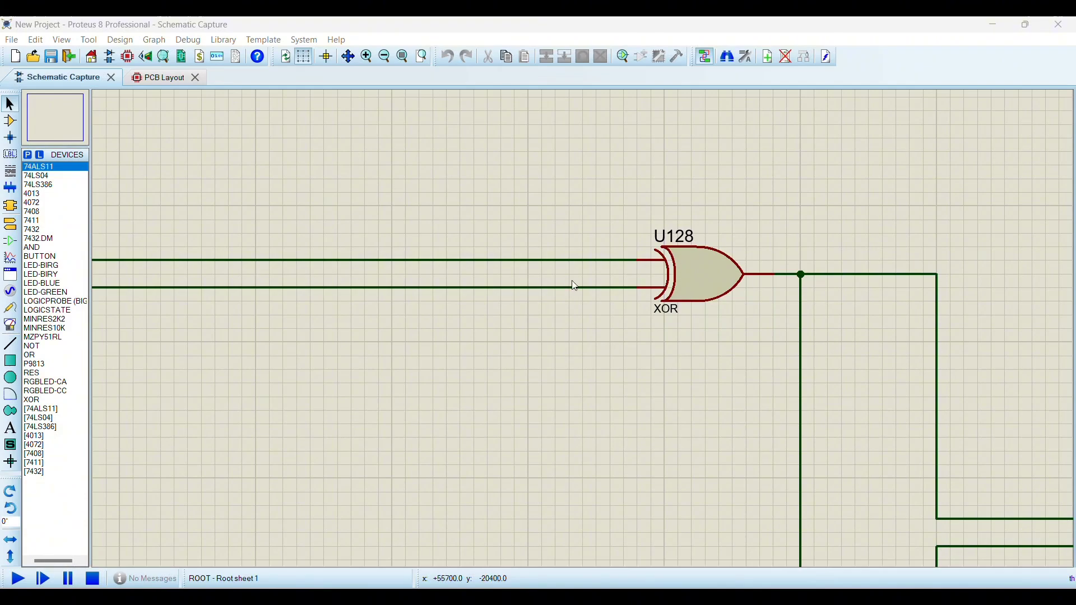
pyautogui.scroll(-2, 300, 413)
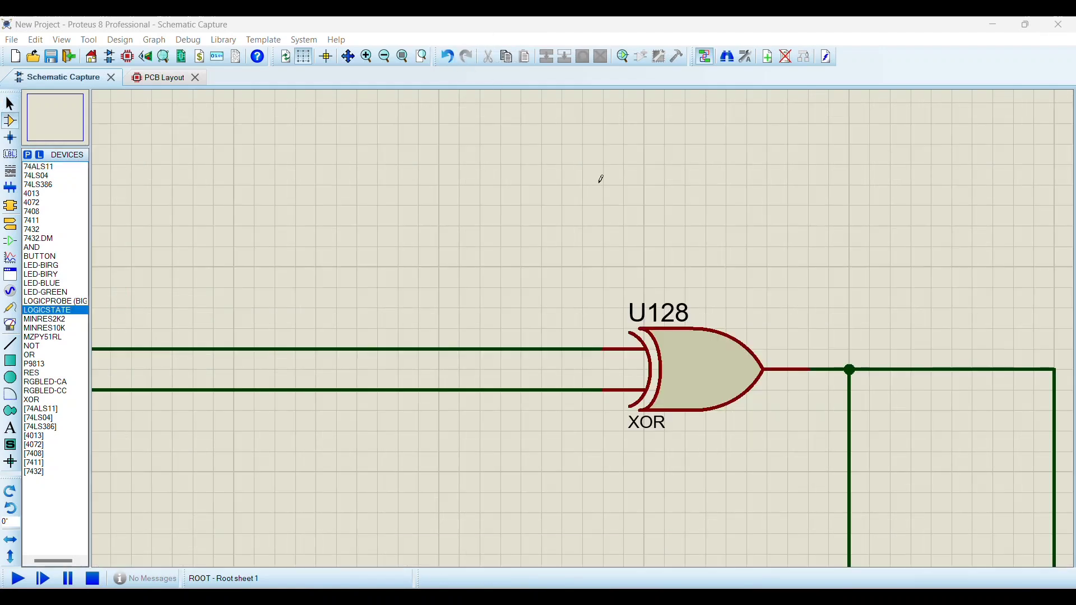
pyautogui.scroll(-4, 651, 214)
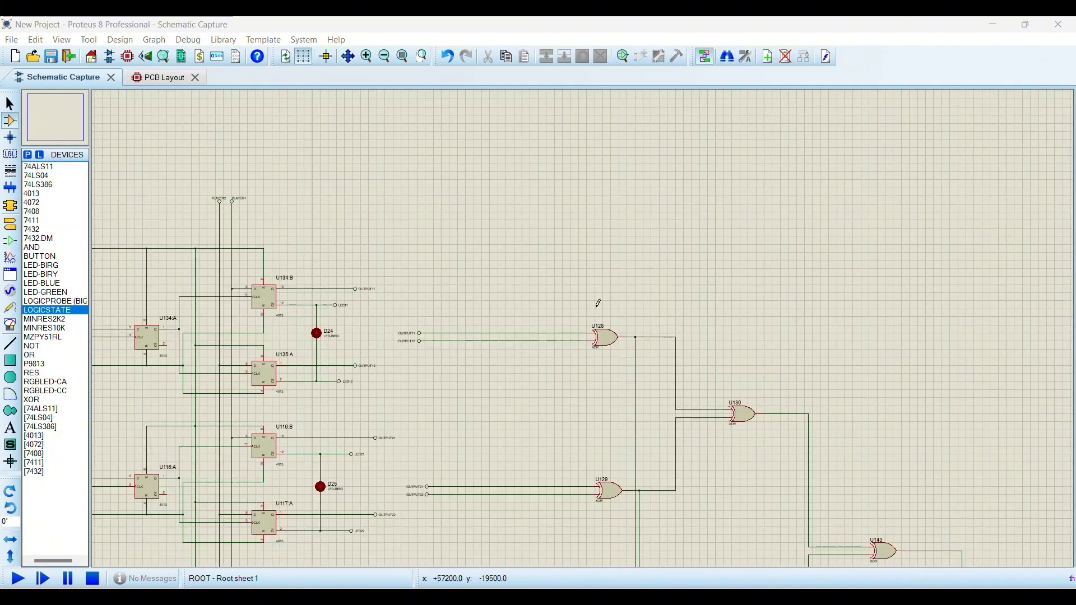
# Examine the push-button grid, the 3x3 LED grid D1 to D9, and the WIN and DRAW indicator LEDs
pyautogui.scroll(3, 588, 321)
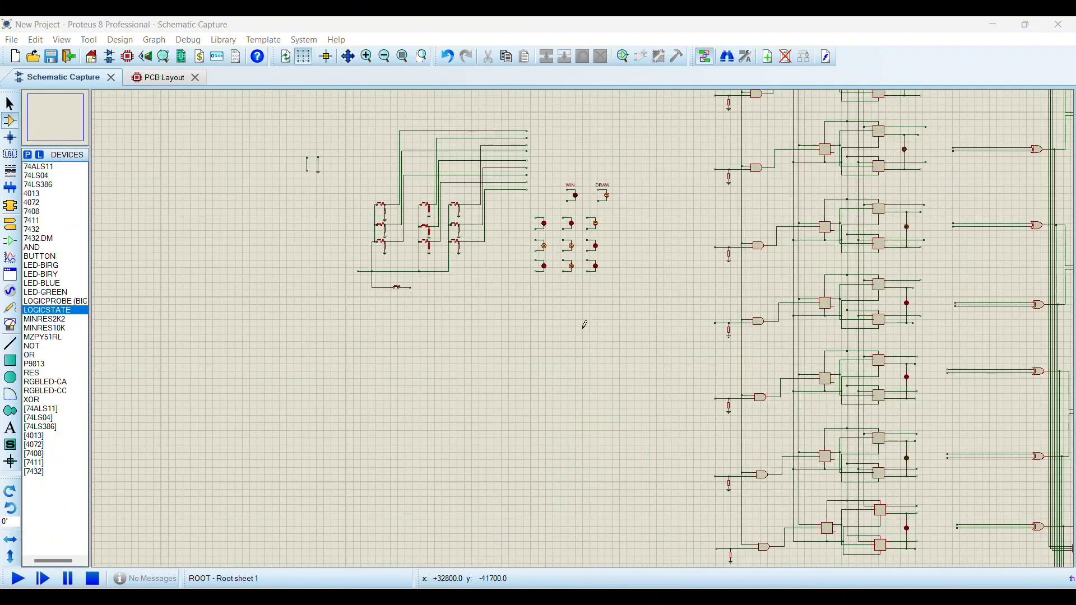
pyautogui.scroll(2, 569, 228)
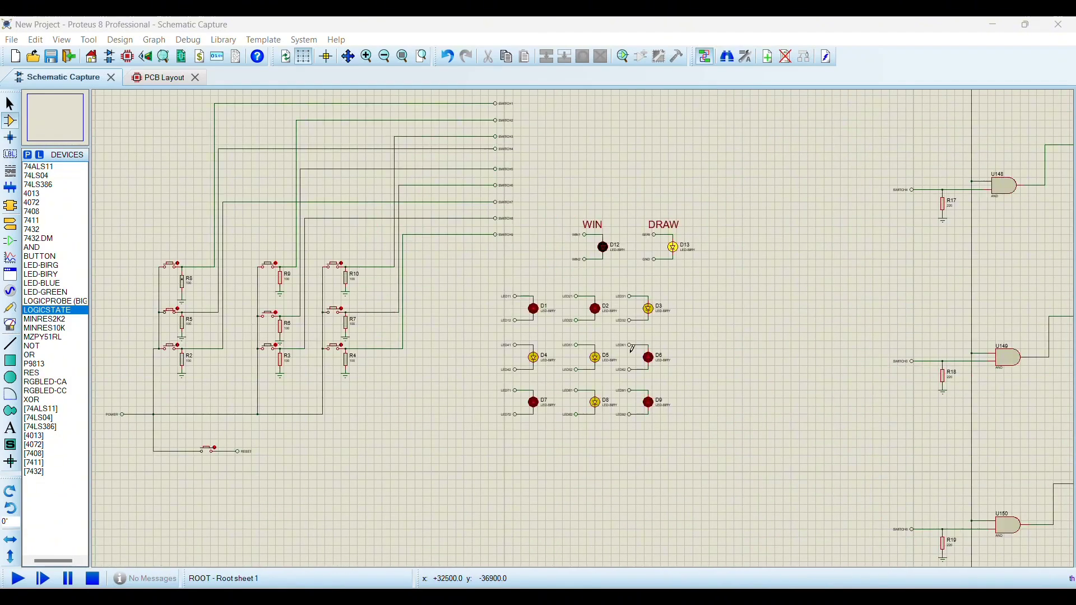
pyautogui.scroll(1, 633, 348)
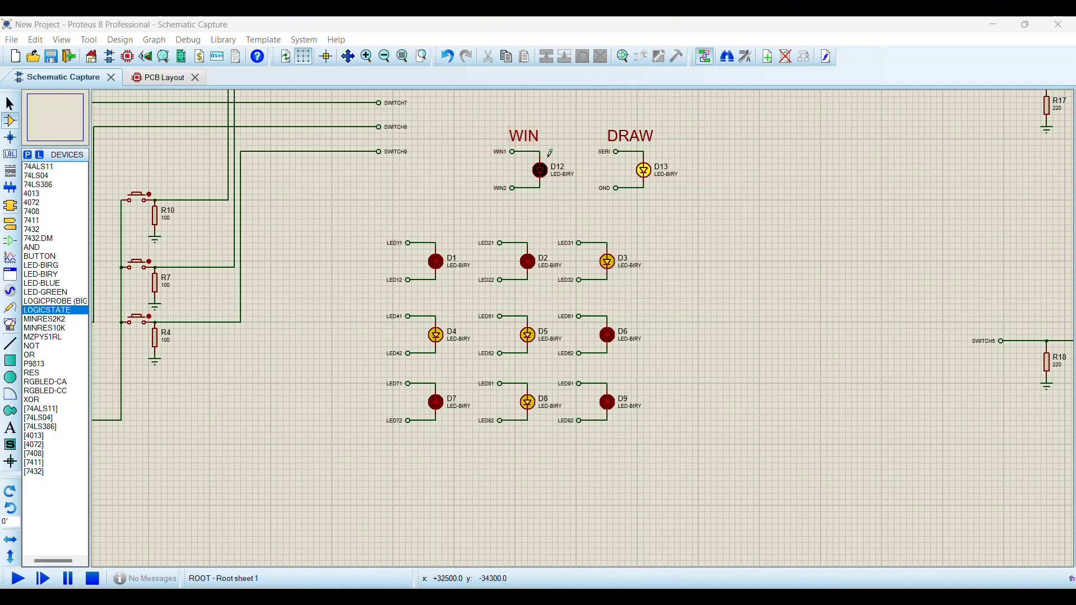
pyautogui.scroll(2, 550, 153)
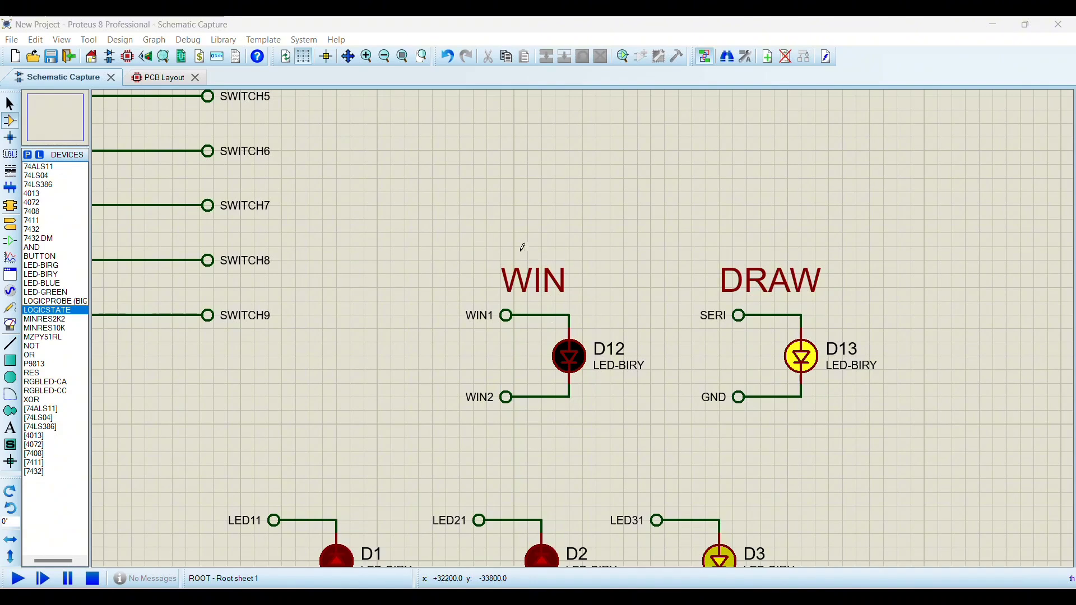
pyautogui.click(532, 280)
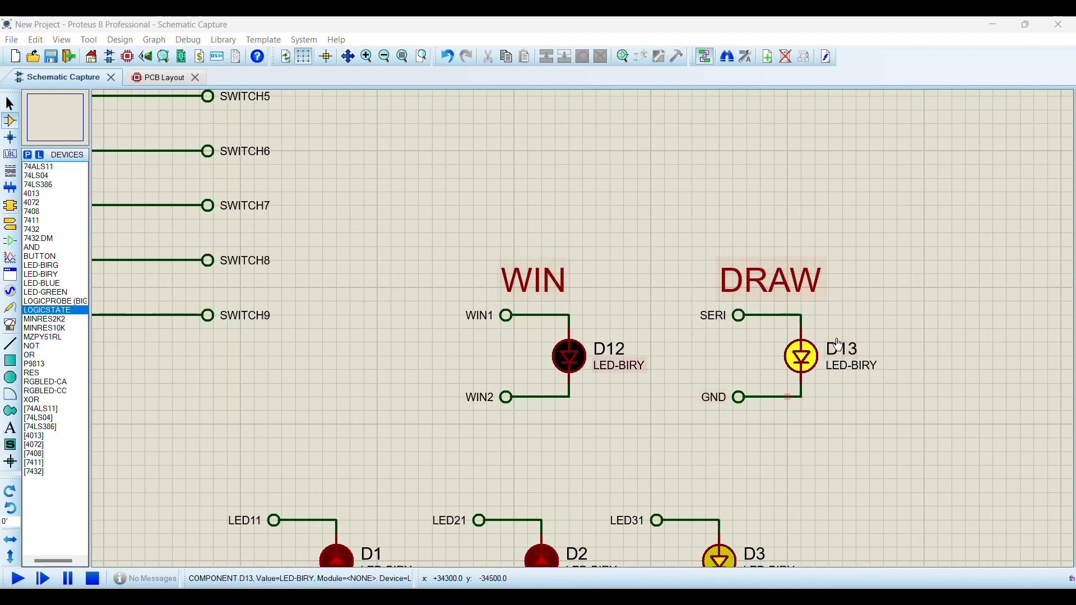
pyautogui.scroll(-3, 617, 296)
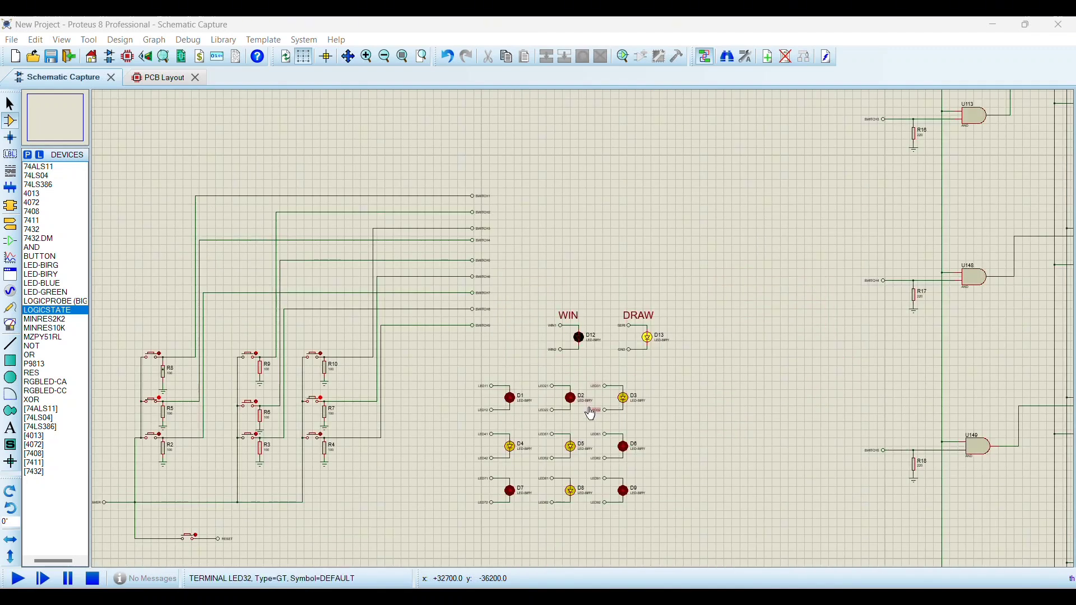
pyautogui.scroll(2, 589, 404)
# Test the standalone bicolour LED D11 with its lower logic input at 0 and its upper logic input at 1
pyautogui.scroll(-2, 585, 381)
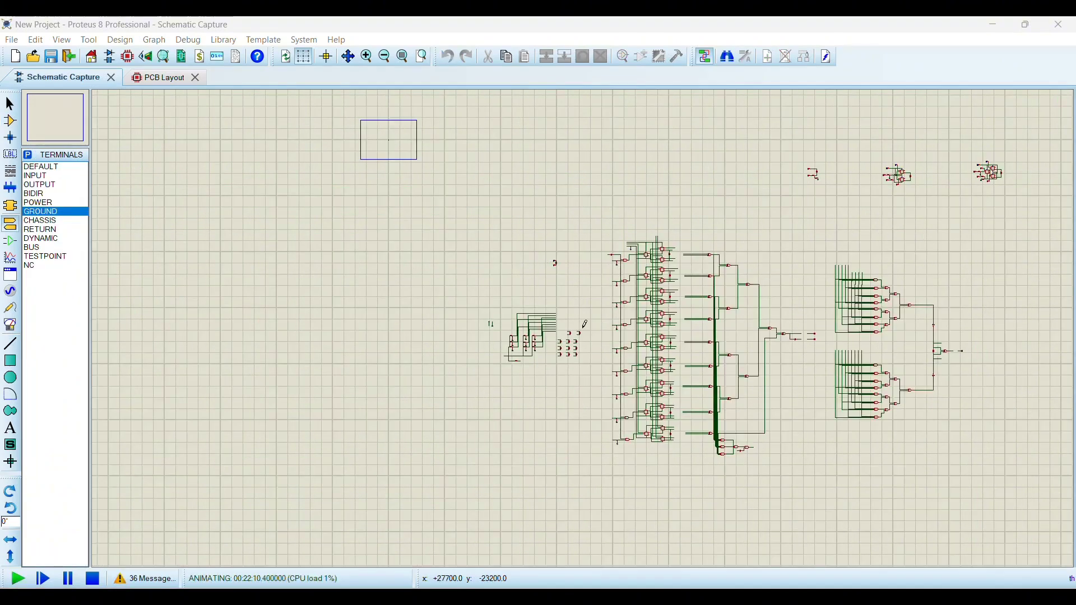
pyautogui.scroll(2, 588, 318)
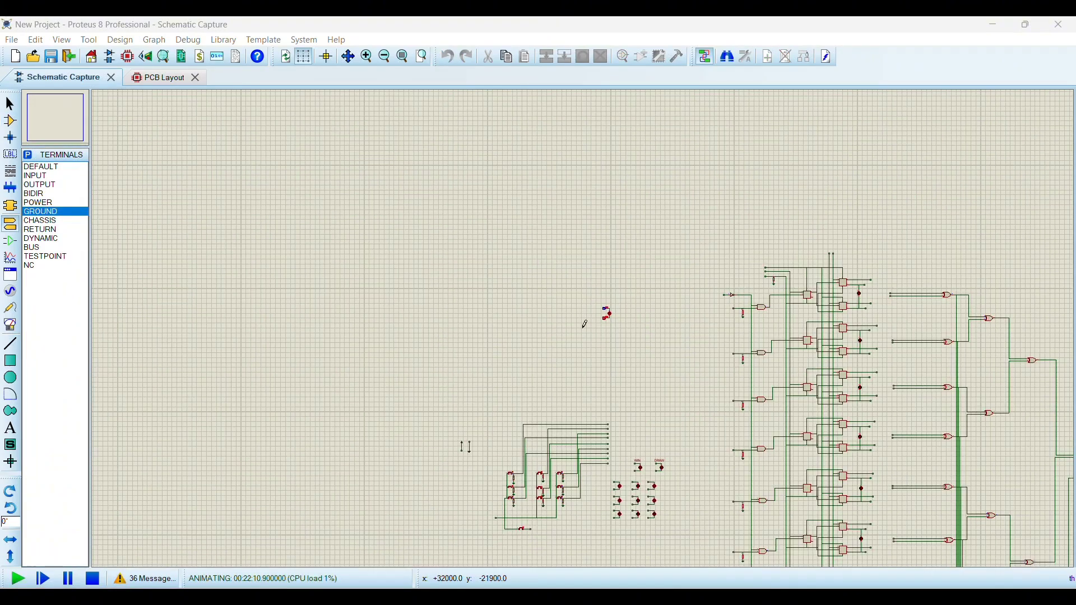
pyautogui.scroll(1, 585, 324)
pyautogui.scroll(3, 585, 324)
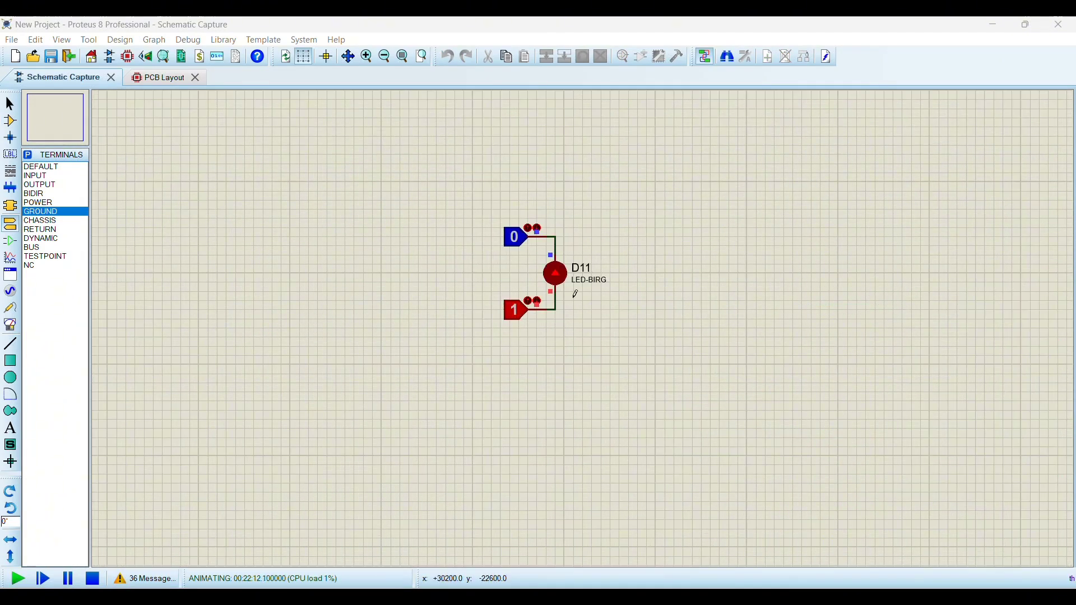
pyautogui.scroll(2, 583, 328)
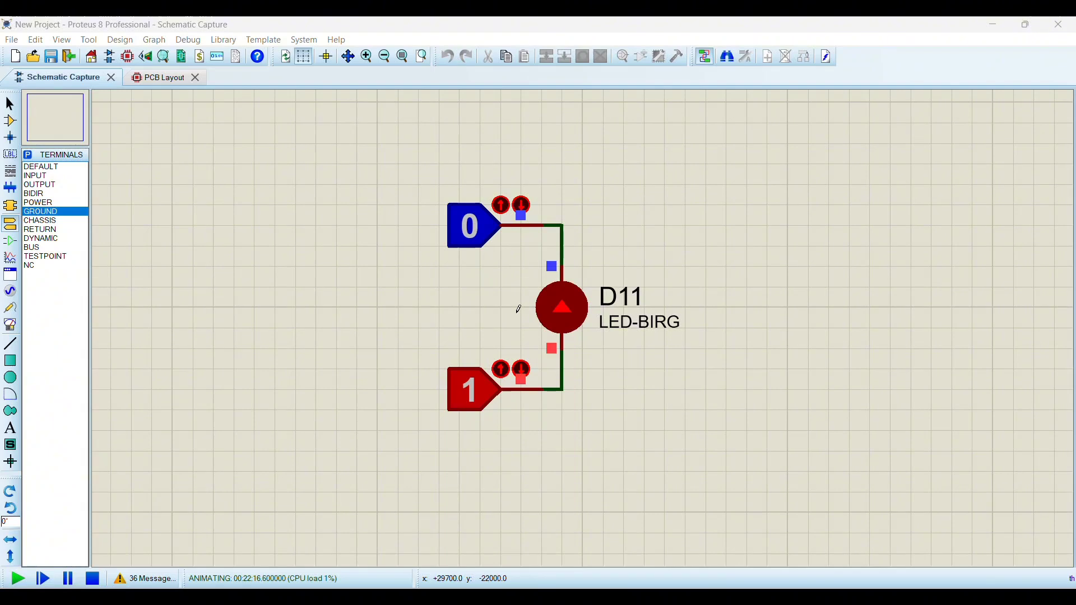
pyautogui.click(479, 404)
pyautogui.click(482, 218)
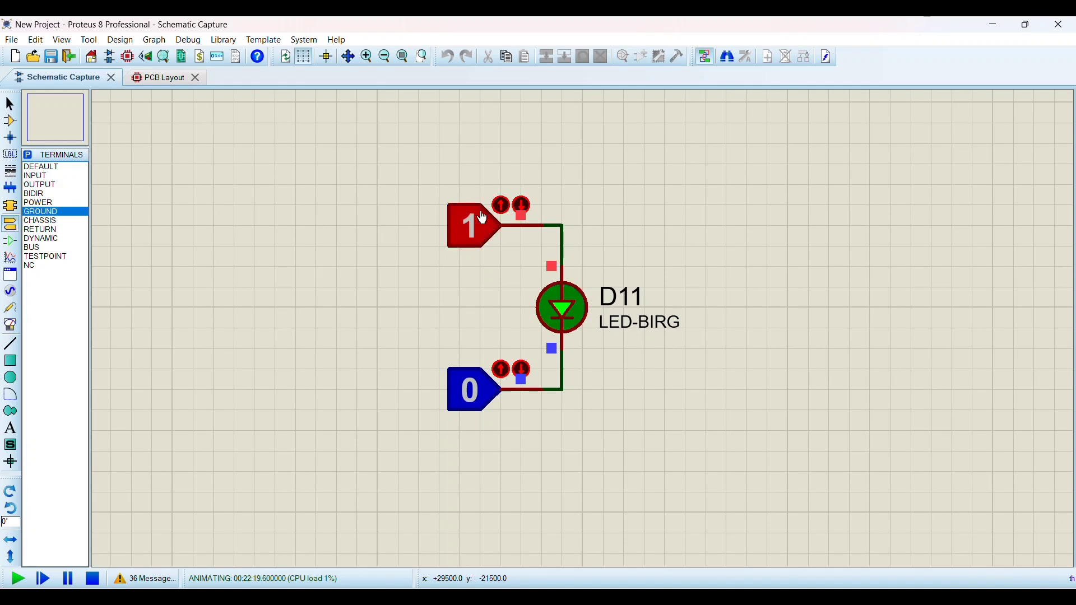
# Cycle D11's upper and lower logic inputs through 0/0, 1/0 and 0/1, finishing with both at 0
pyautogui.click(482, 218)
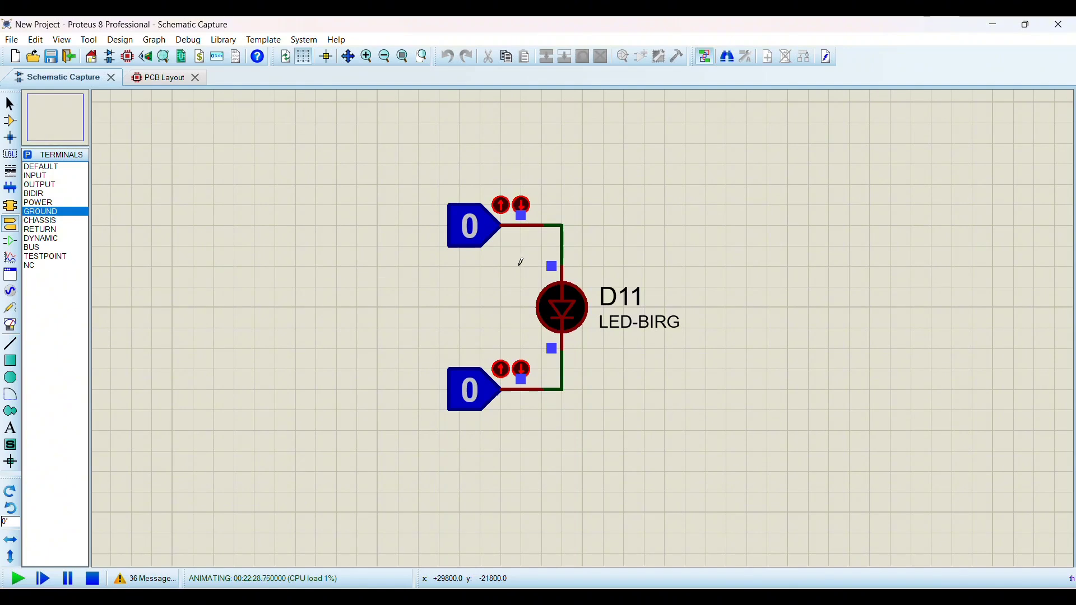
pyautogui.click(483, 226)
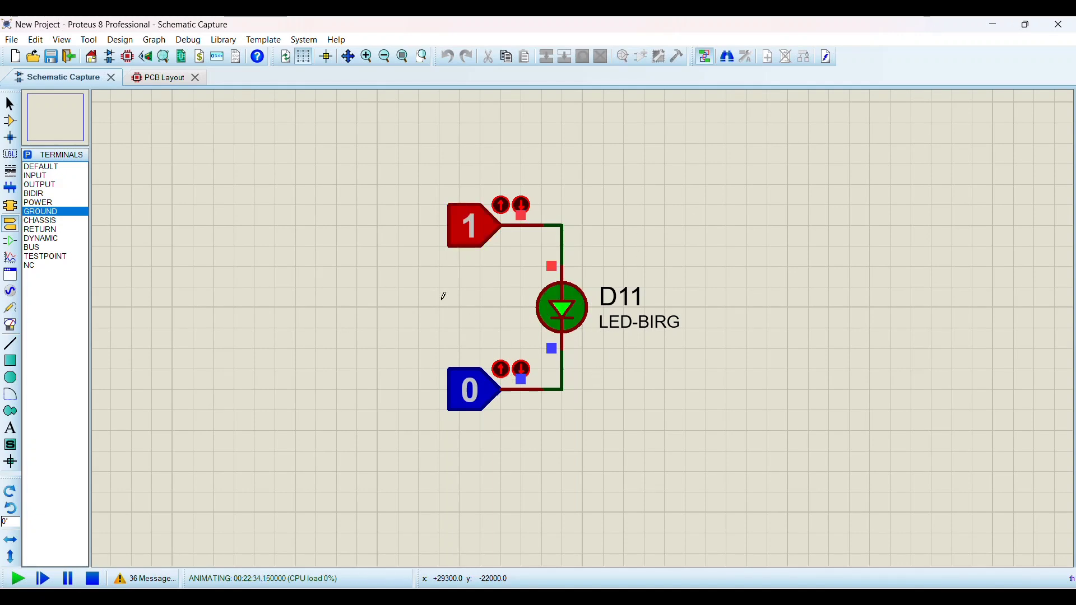
pyautogui.click(476, 231)
pyautogui.click(477, 386)
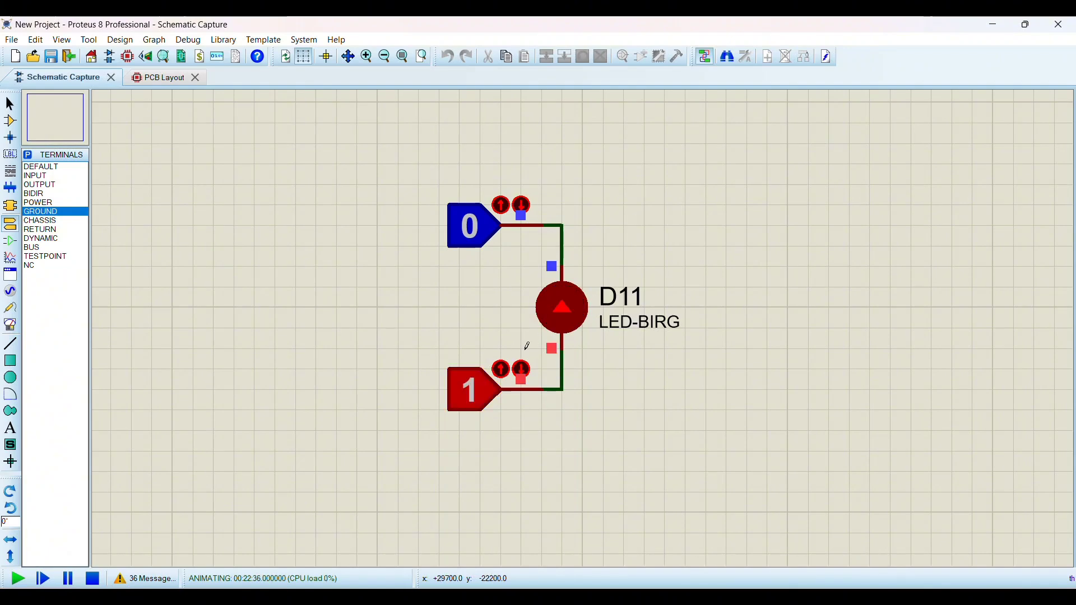
pyautogui.click(466, 402)
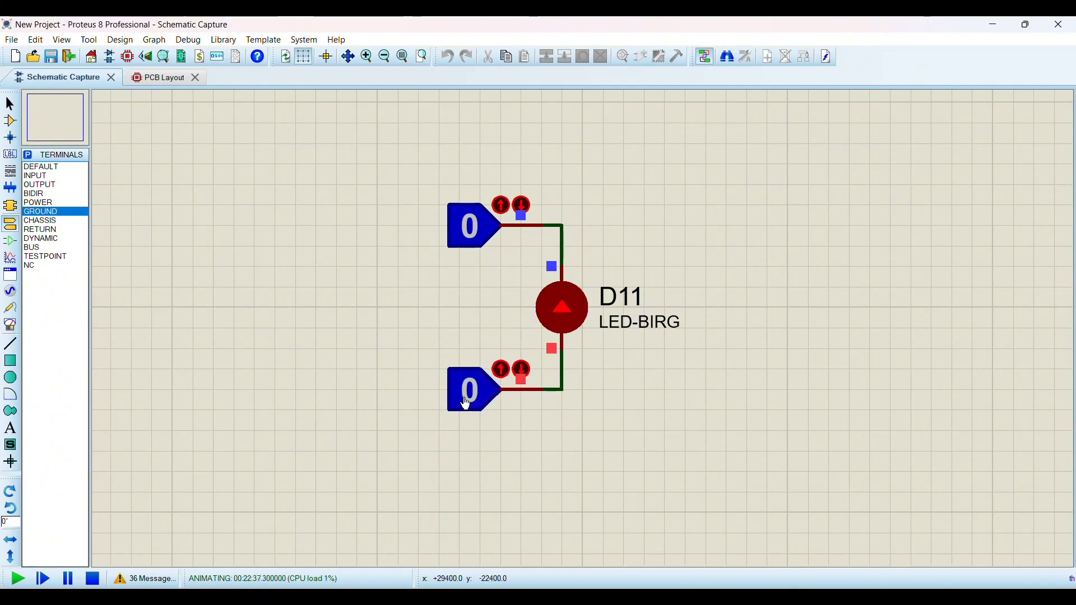
# Repeatedly actuate the push button on the PLAYER2 input to test LED D16 in the circuit without flip-flops
pyautogui.scroll(-3, 488, 330)
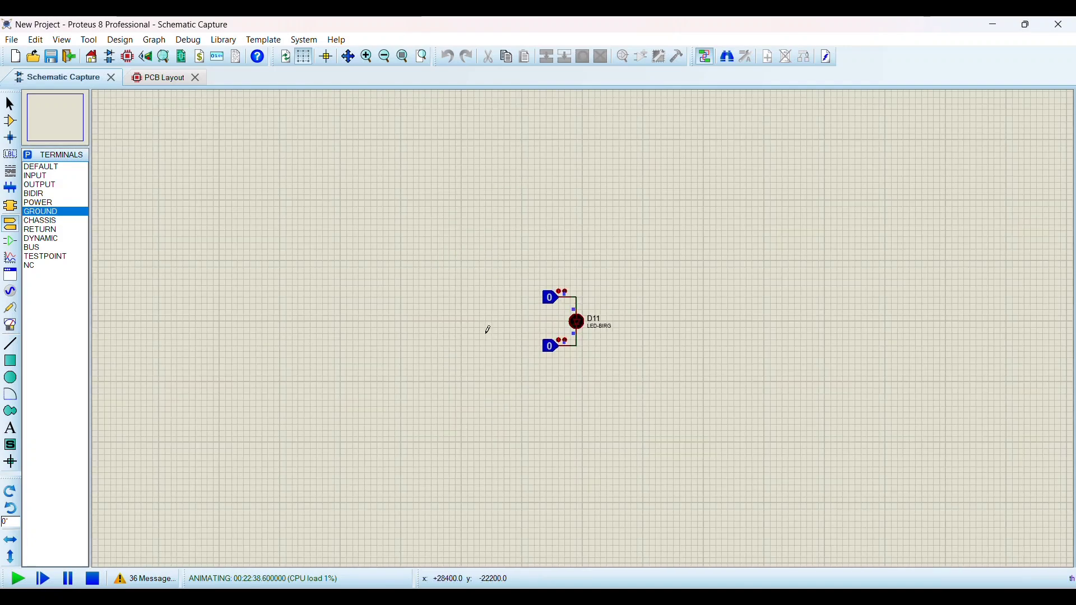
pyautogui.scroll(-2, 464, 314)
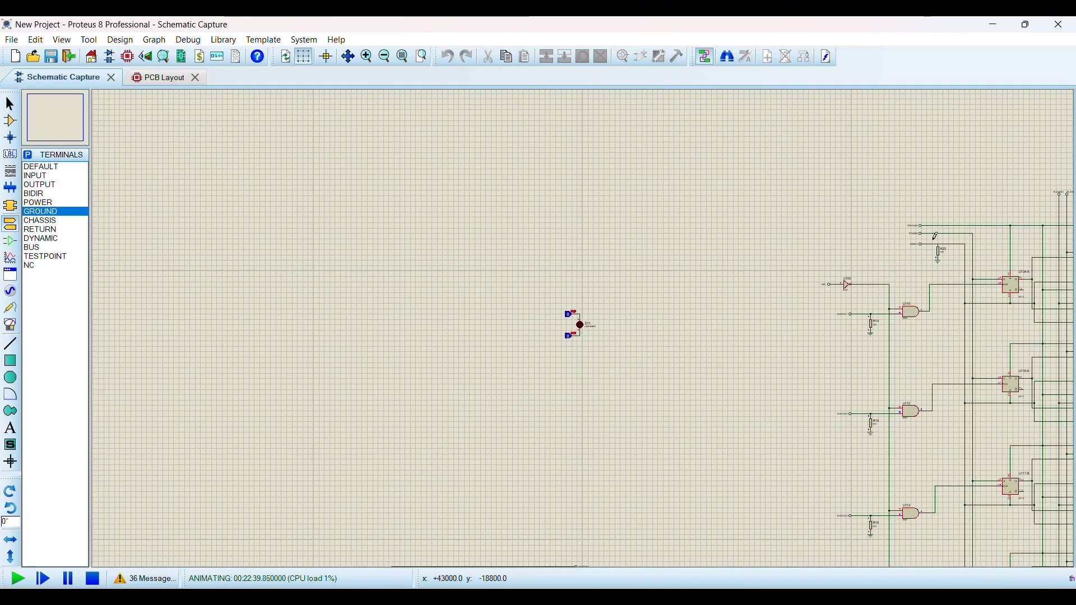
pyautogui.scroll(-2, 583, 324)
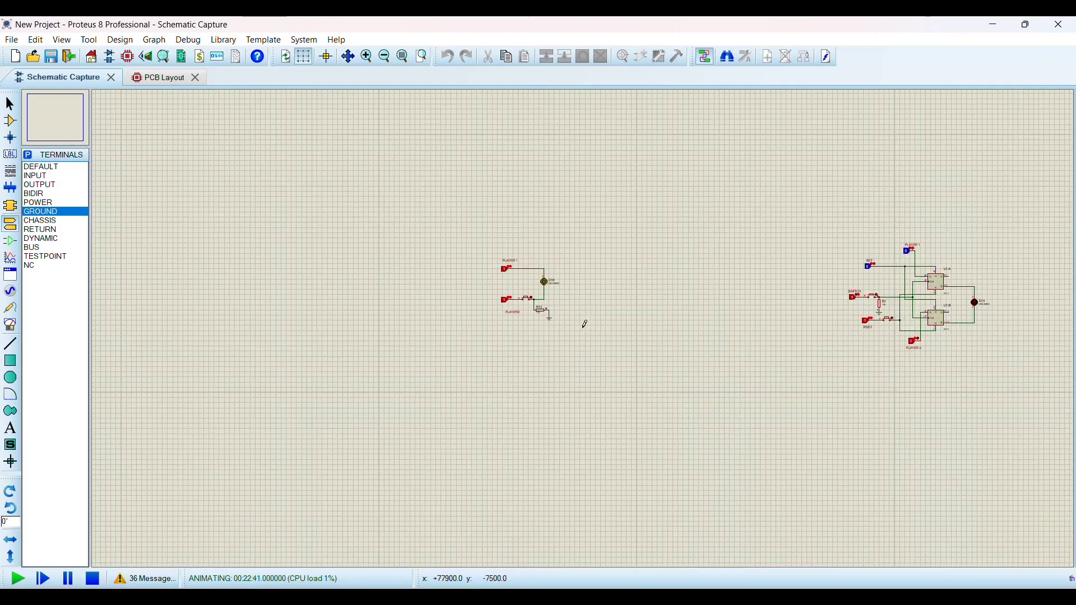
pyautogui.scroll(2, 585, 324)
pyautogui.scroll(3, 584, 324)
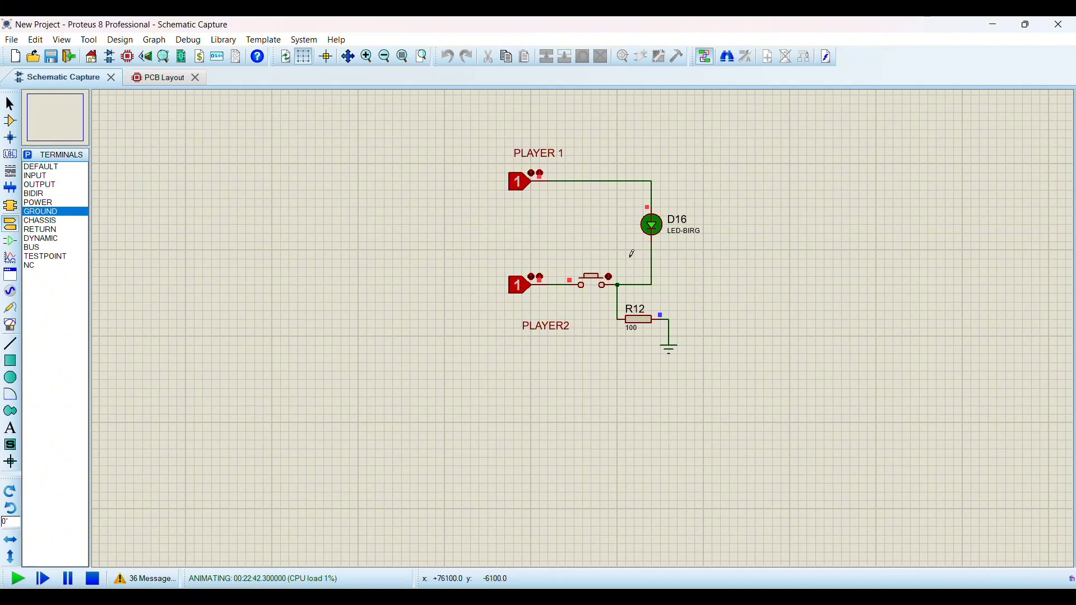
pyautogui.scroll(2, 585, 323)
pyautogui.scroll(-2, 584, 324)
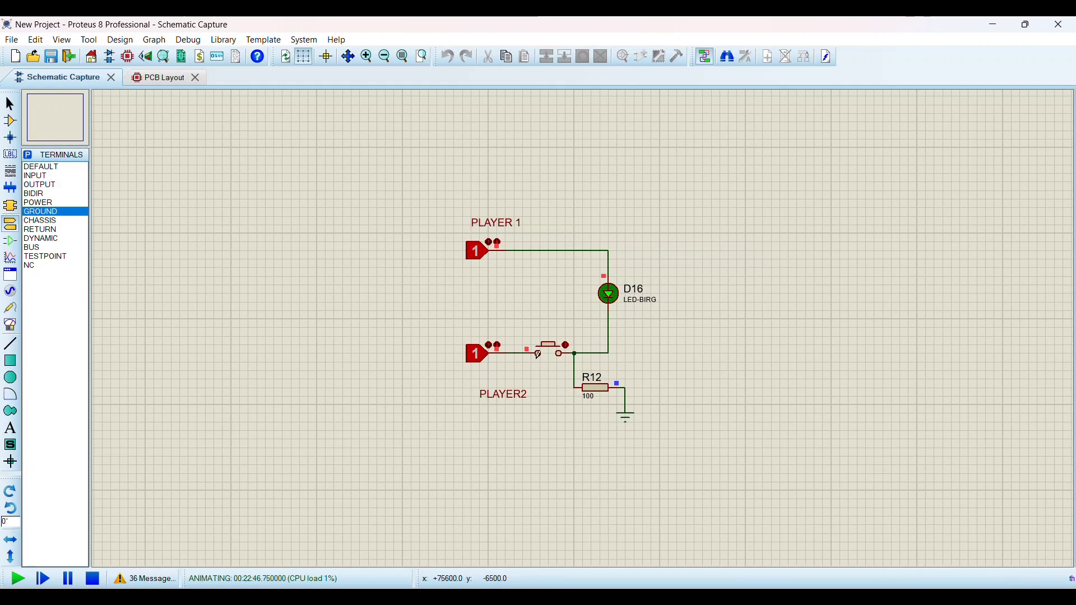
pyautogui.moveTo(557, 350); pyautogui.dragTo(557, 350)
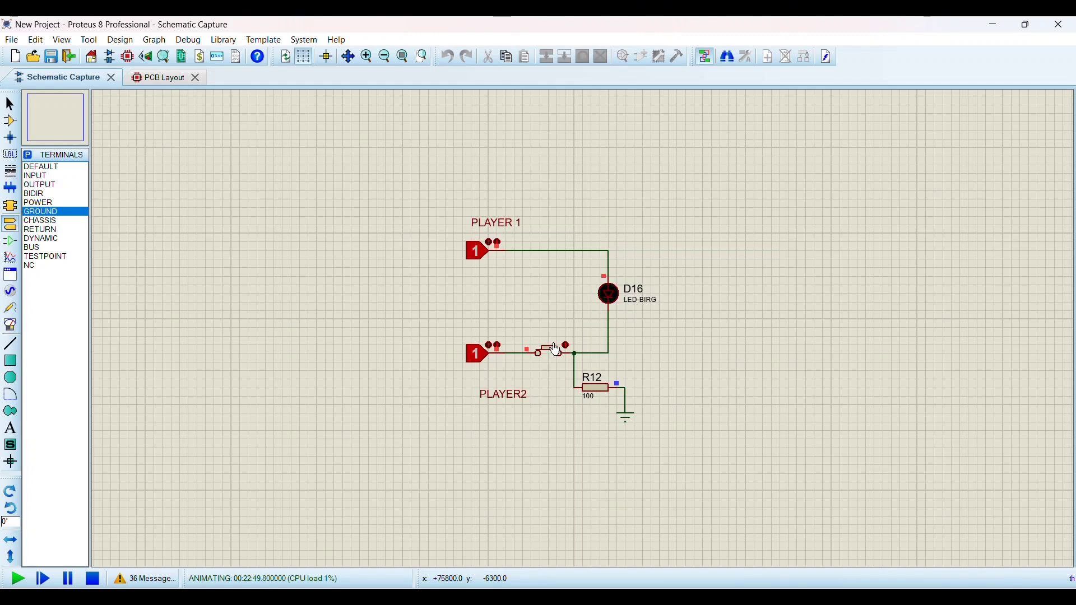
pyautogui.moveTo(557, 350); pyautogui.dragTo(552, 351)
pyautogui.click(549, 348)
pyautogui.click(550, 347)
pyautogui.click(550, 347)
pyautogui.click(550, 350)
pyautogui.click(551, 349)
pyautogui.click(551, 350)
pyautogui.moveTo(552, 351); pyautogui.dragTo(551, 349)
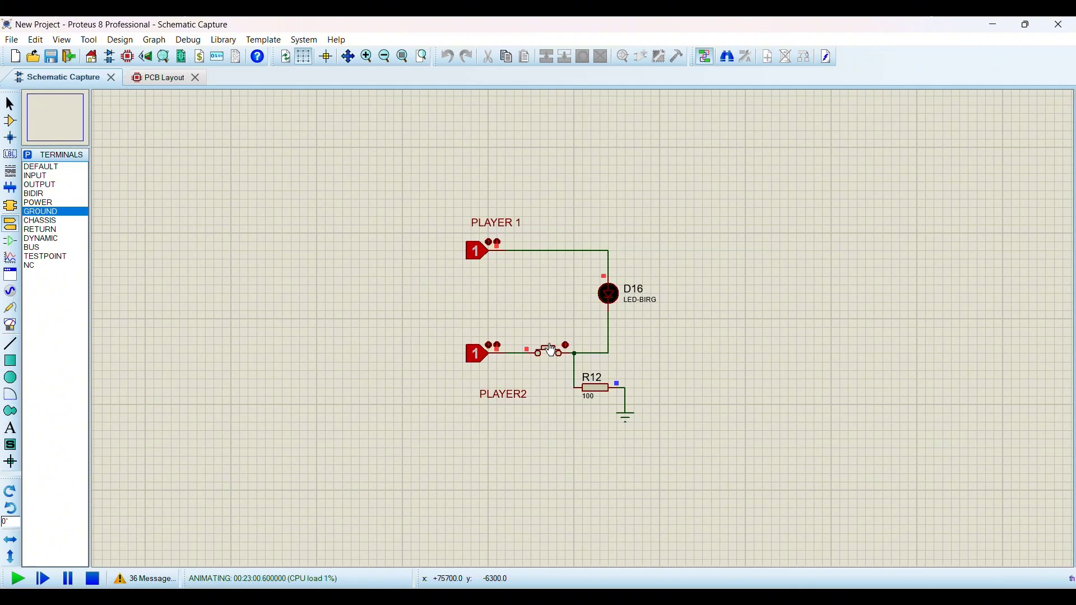
pyautogui.click(551, 350)
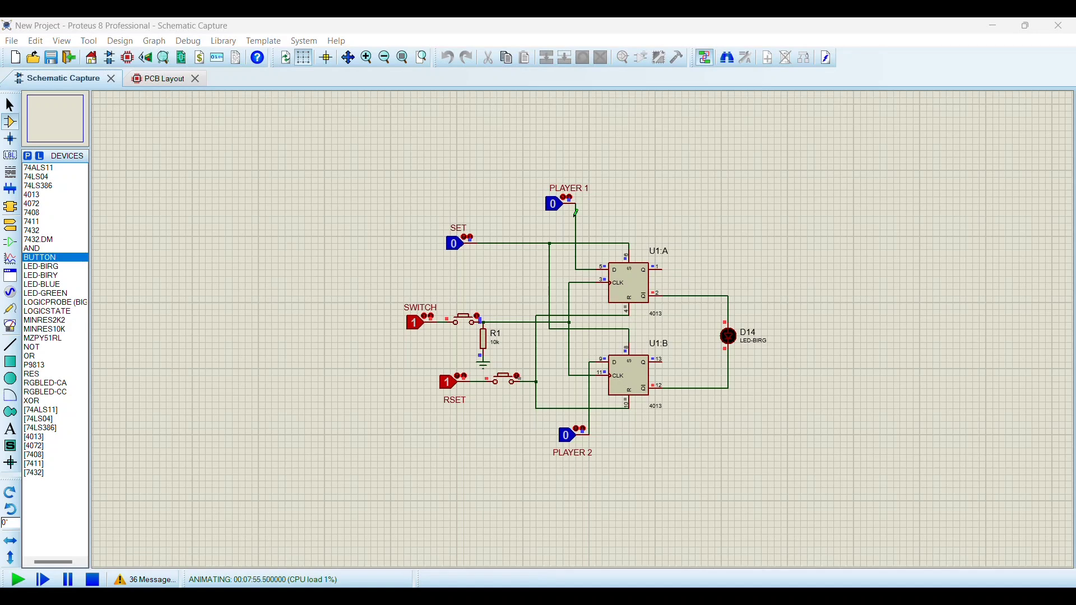
# Clock flip-flops U1:A and U1:B through the SWITCH button with PLAYER 1 at 1, and again with PLAYER 1 at 0 and PLAYER 2 at 1
pyautogui.click(554, 208)
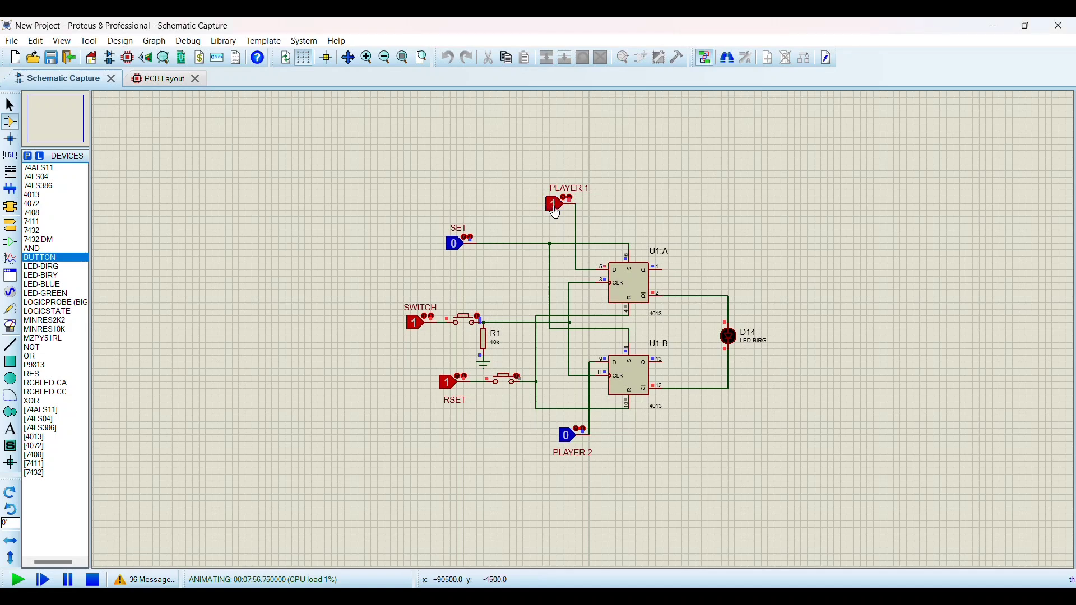
pyautogui.click(465, 322)
pyautogui.click(557, 208)
pyautogui.click(569, 441)
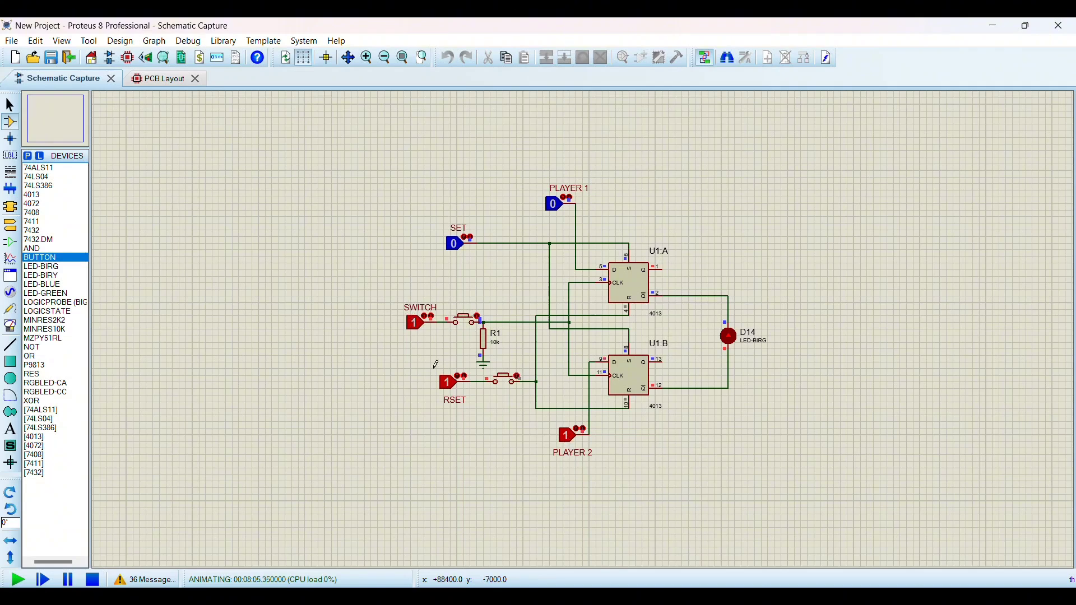
pyautogui.click(465, 324)
# Actuate the SWITCH button of the three-flip-flop circuit to test LED D15 with PLAYER 1 at 1 and PLAYER 2 at 0
pyautogui.scroll(-3, 505, 312)
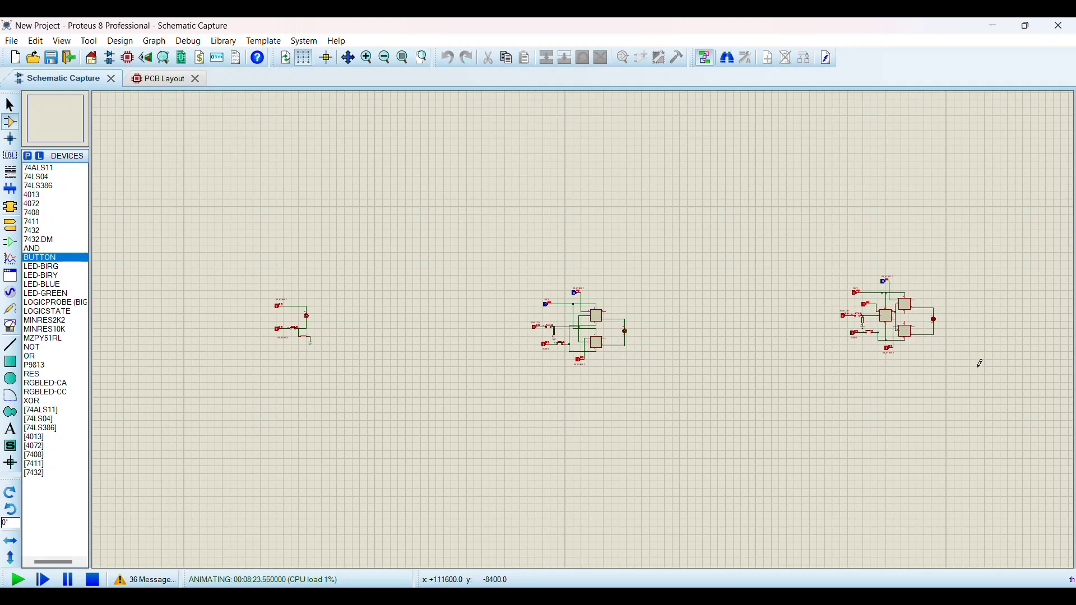
pyautogui.scroll(2, 584, 324)
pyautogui.scroll(-1, 563, 370)
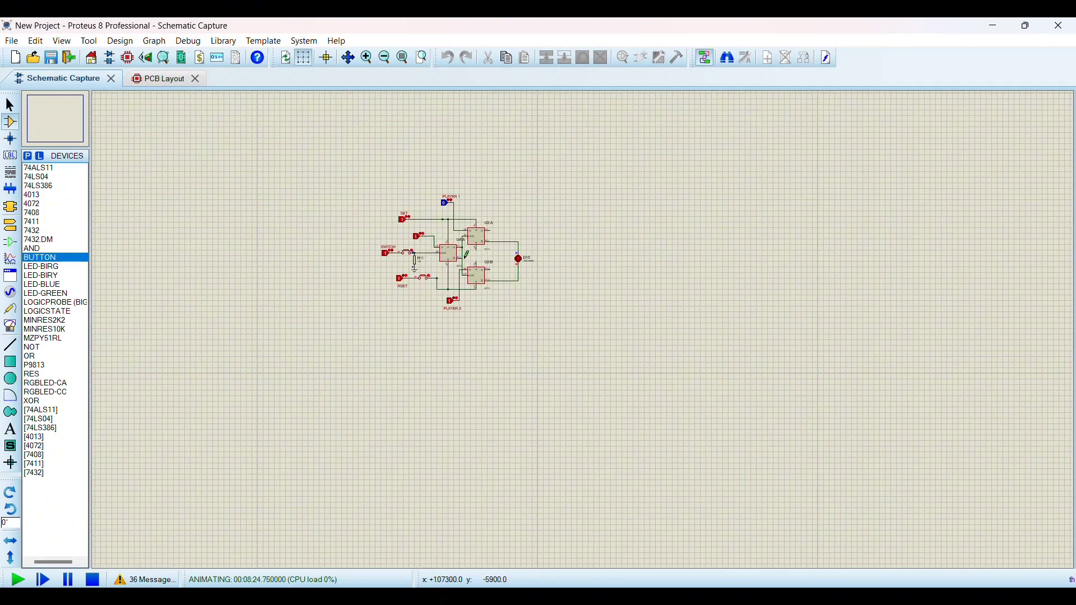
pyautogui.scroll(1, 584, 325)
pyautogui.scroll(2, 584, 324)
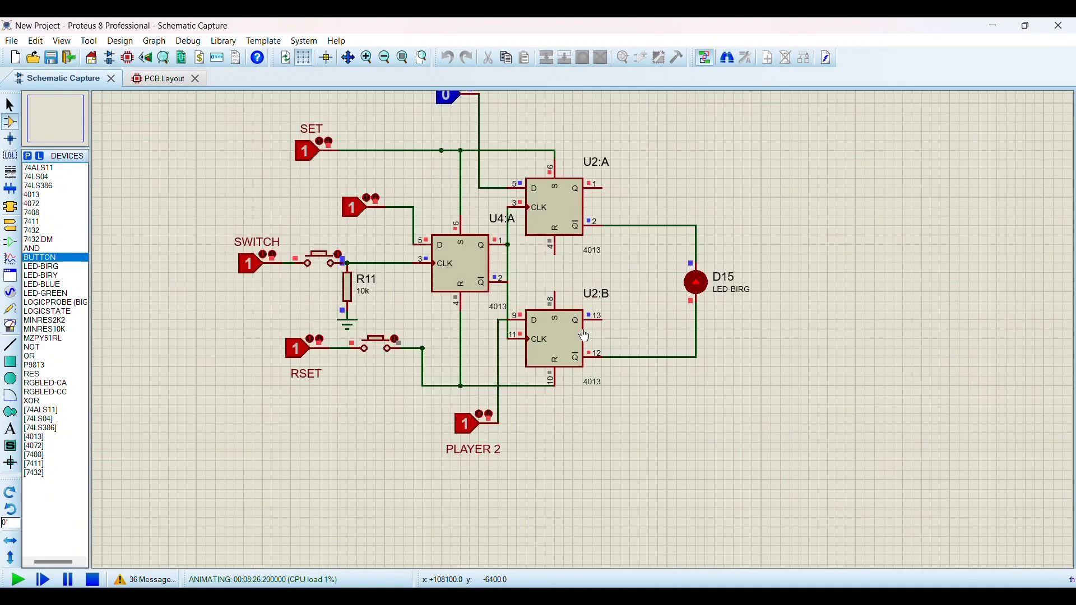
pyautogui.scroll(-2, 552, 287)
pyautogui.scroll(1, 552, 287)
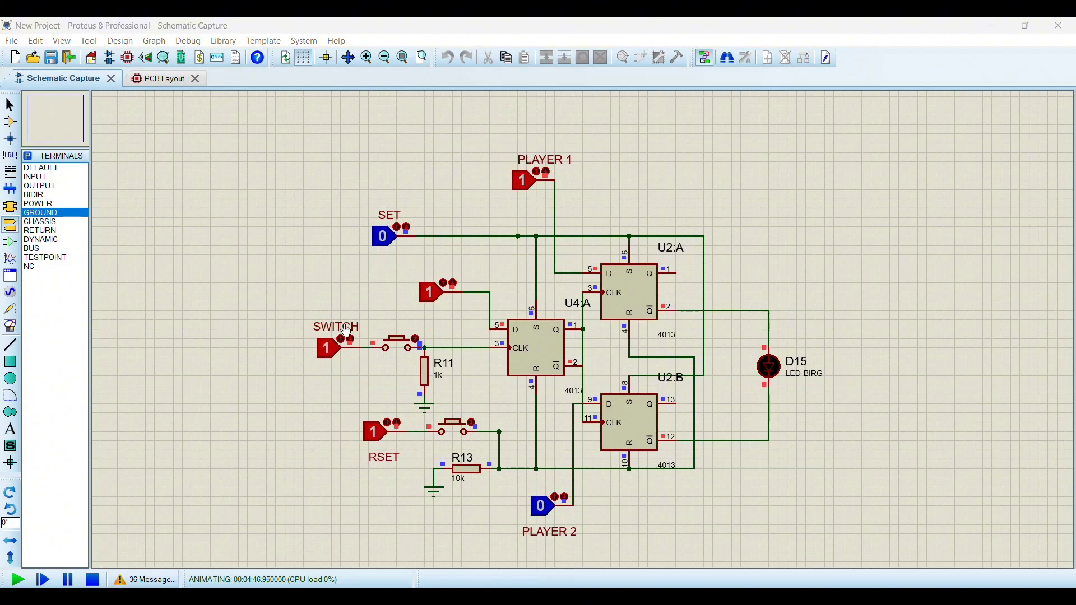
pyautogui.click(400, 347)
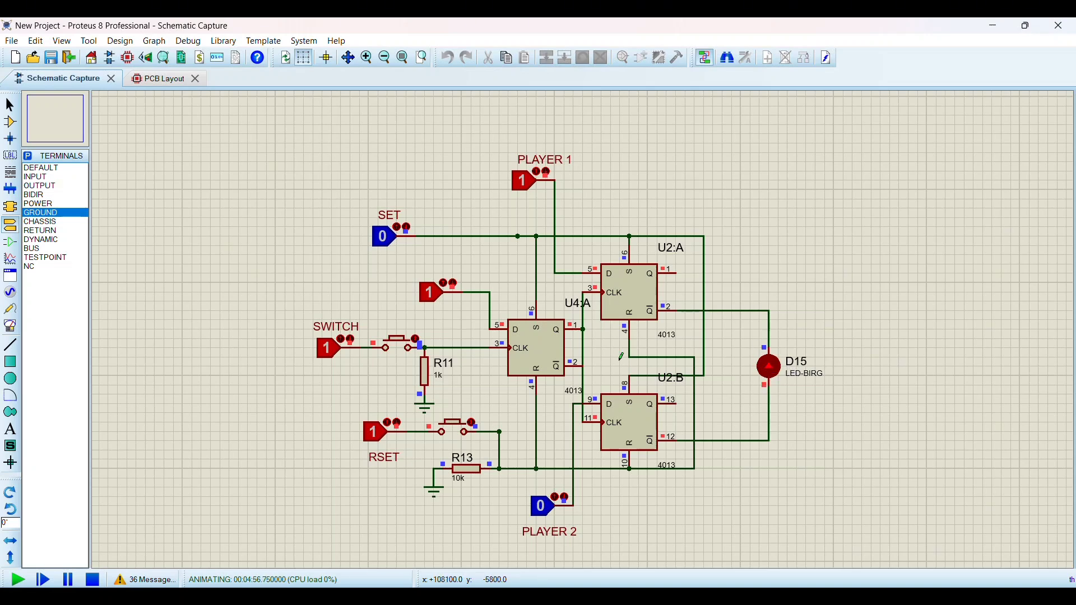
# Set PLAYER 1 to 0 and PLAYER 2 to 1, and actuate SWITCH repeatedly to test whether LED D15 changes
pyautogui.click(527, 186)
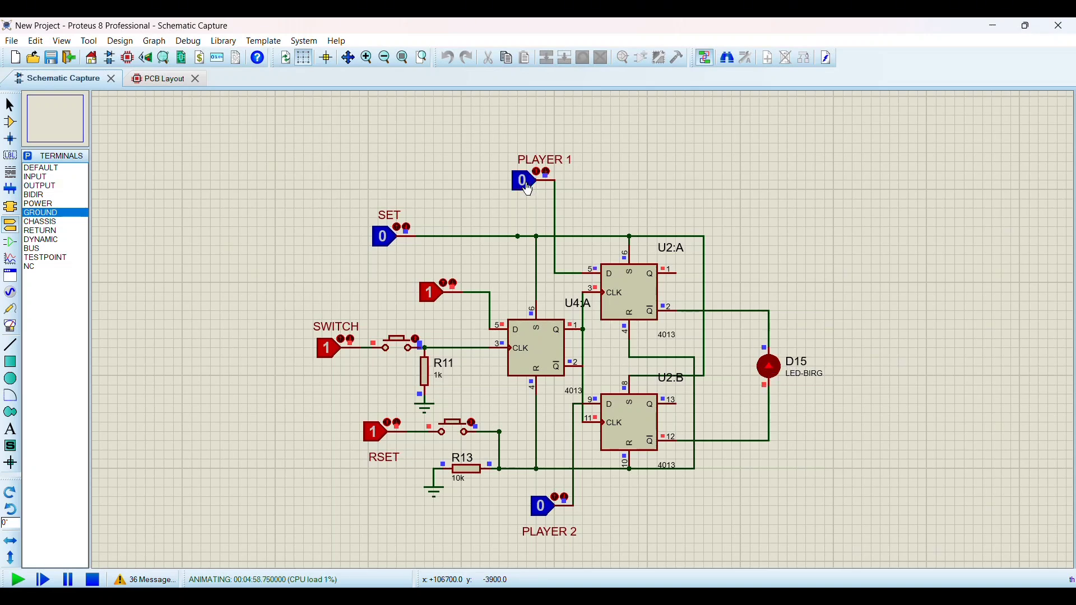
pyautogui.click(542, 509)
pyautogui.click(402, 348)
pyautogui.click(403, 348)
pyautogui.click(402, 349)
pyautogui.click(402, 349)
pyautogui.click(403, 349)
pyautogui.click(402, 348)
pyautogui.click(402, 349)
pyautogui.click(403, 349)
pyautogui.click(402, 349)
pyautogui.click(402, 349)
pyautogui.click(402, 348)
# Actuate the RSET push button to reset the three flip-flops driving LED D15
pyautogui.click(459, 432)
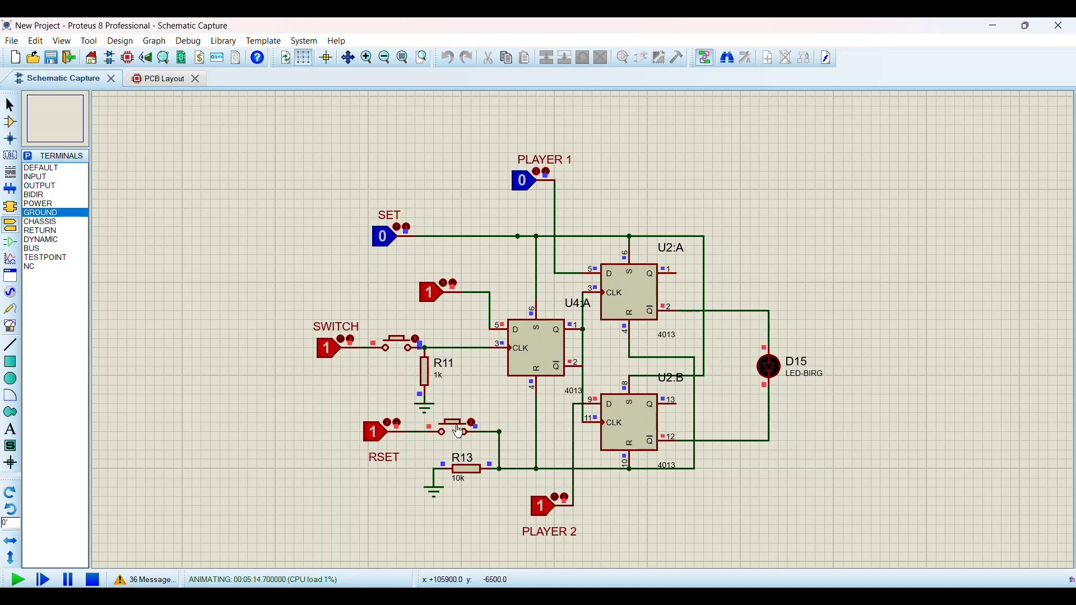
pyautogui.click(458, 432)
pyautogui.click(459, 431)
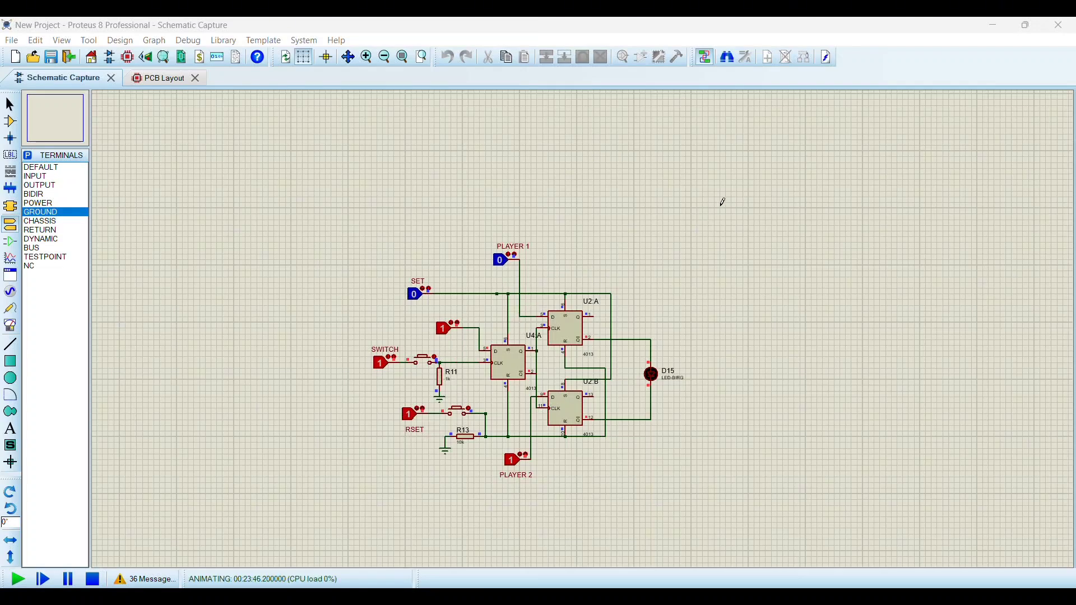
# Examine the draw-detection AND gates up to the SERI output, and the WIN and DRAW indicator LEDs D12 and D13
pyautogui.scroll(-3, 644, 271)
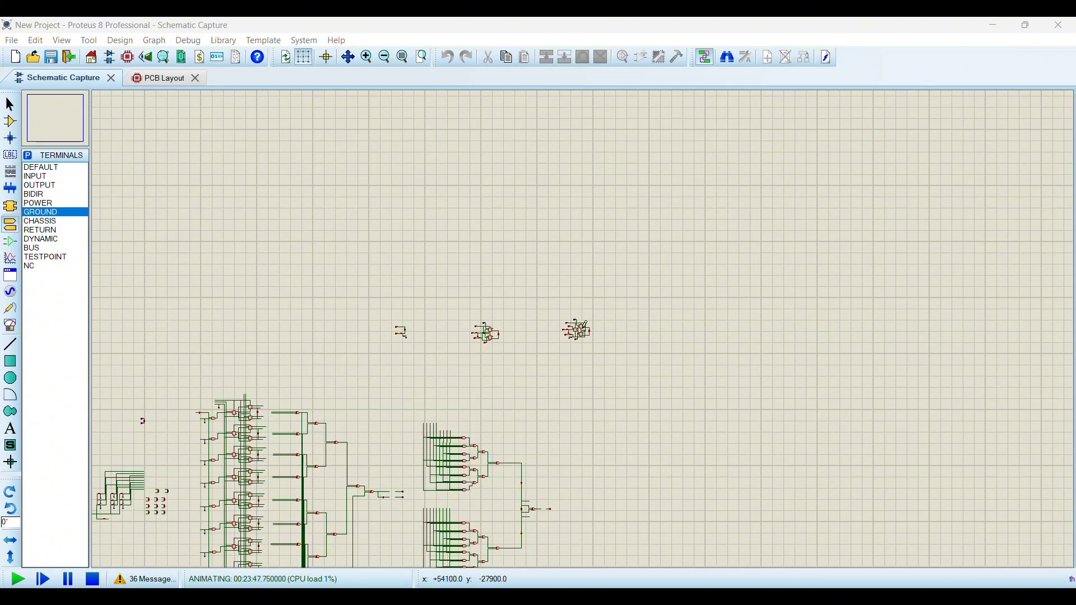
pyautogui.scroll(2, 577, 235)
pyautogui.scroll(1, 581, 320)
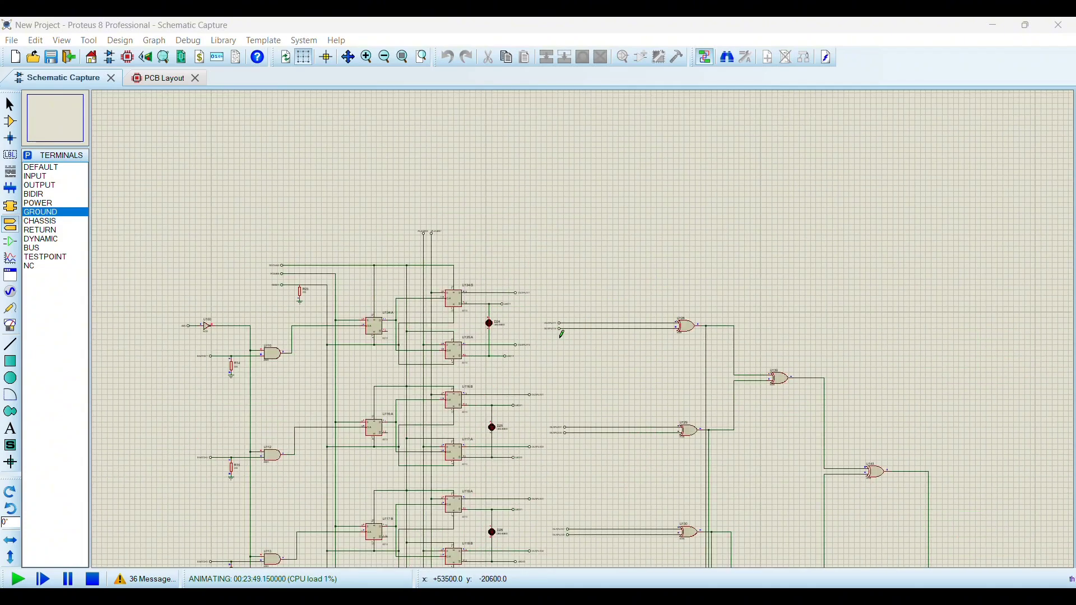
pyautogui.scroll(2, 585, 335)
pyautogui.scroll(-3, 584, 335)
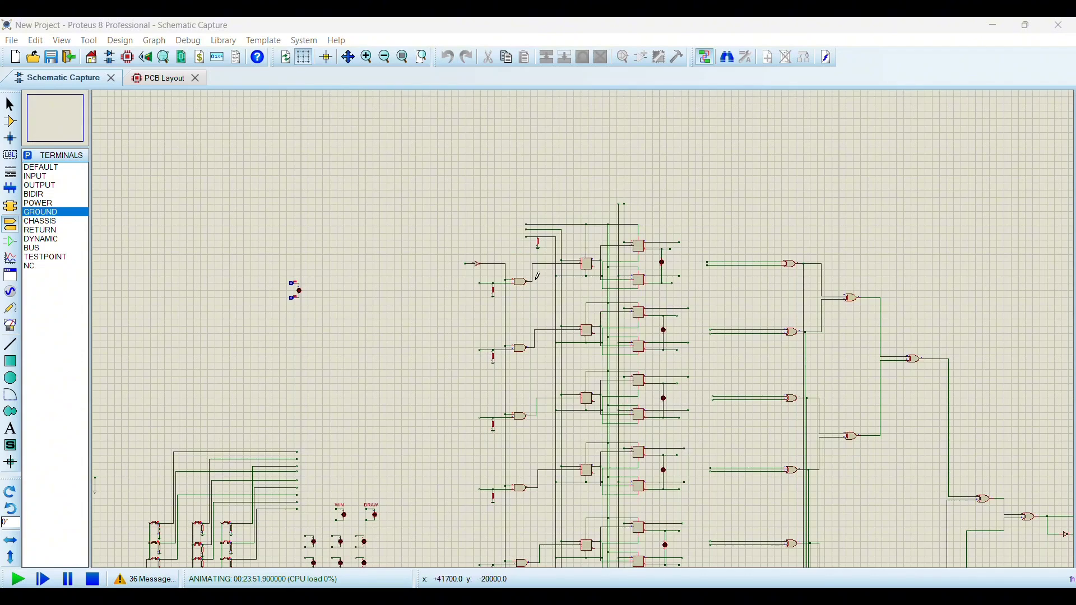
pyautogui.scroll(-3, 538, 275)
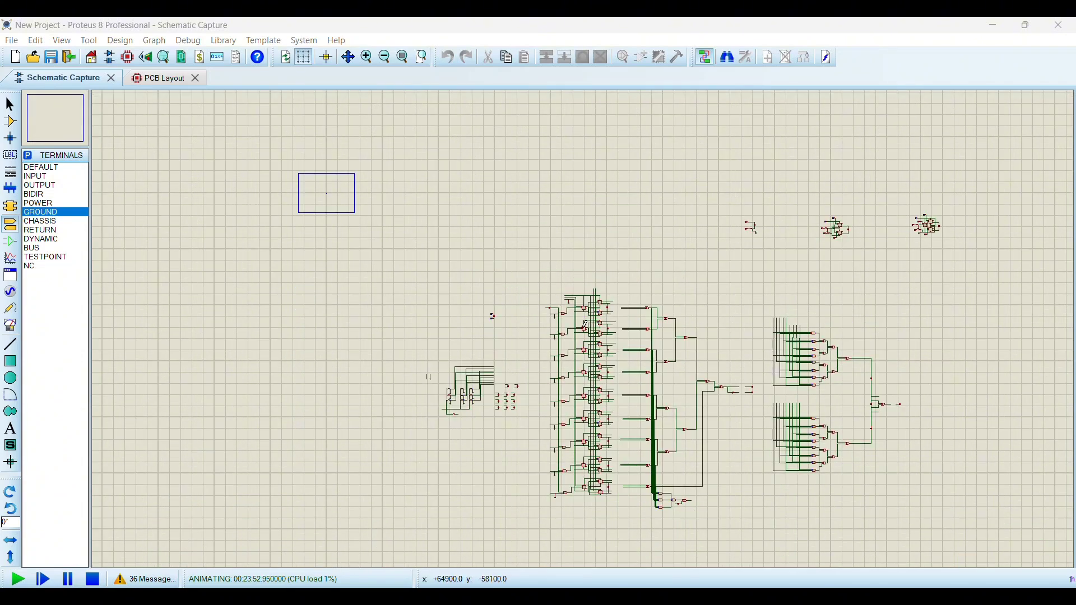
pyautogui.scroll(2, 585, 324)
pyautogui.scroll(1, 584, 324)
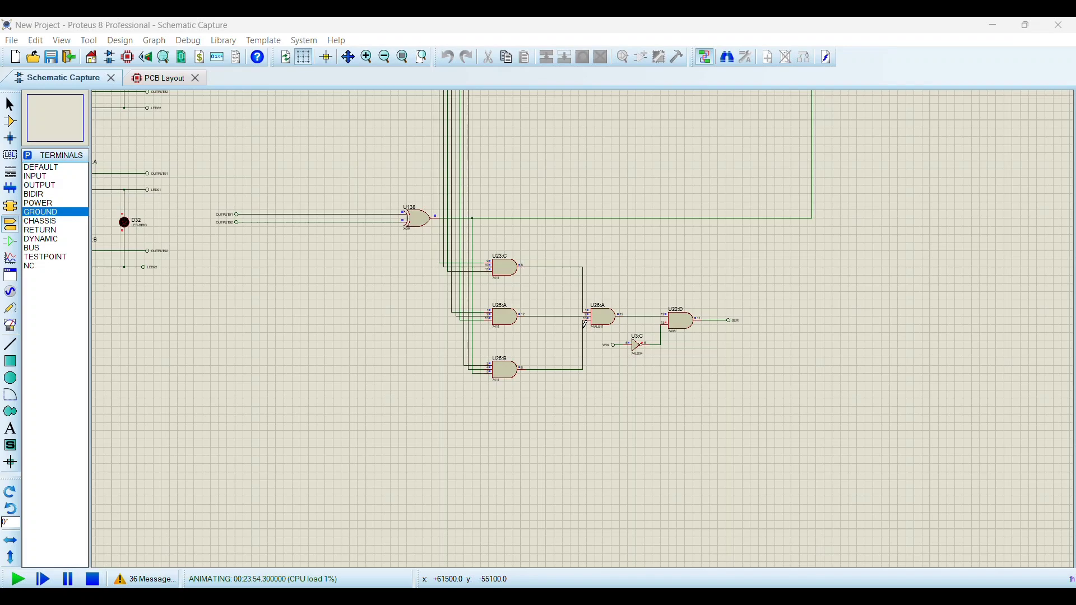
pyautogui.scroll(1, 584, 324)
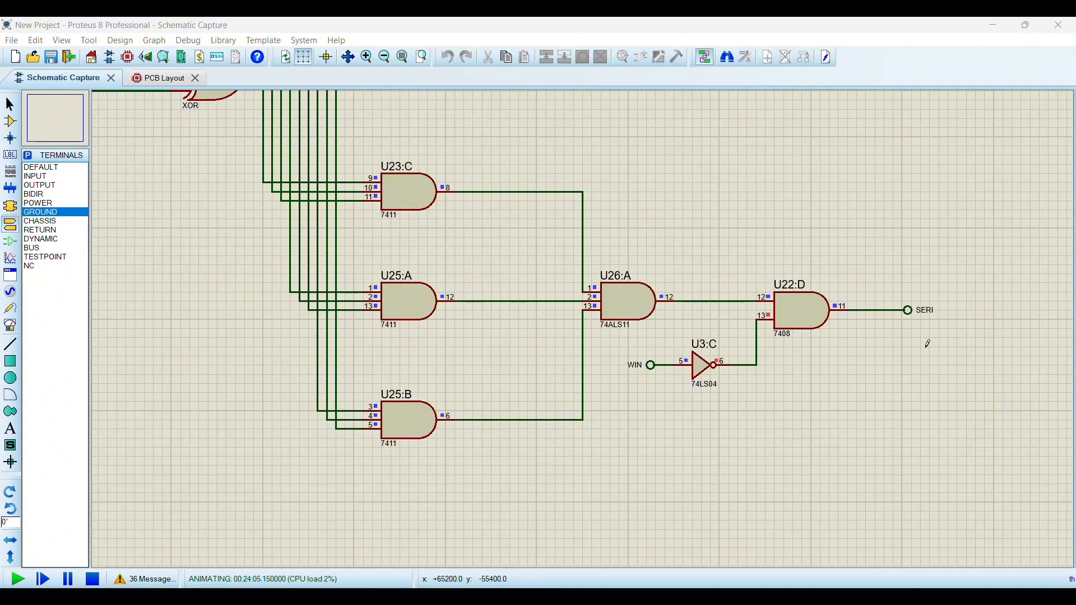
pyautogui.scroll(-2, 743, 357)
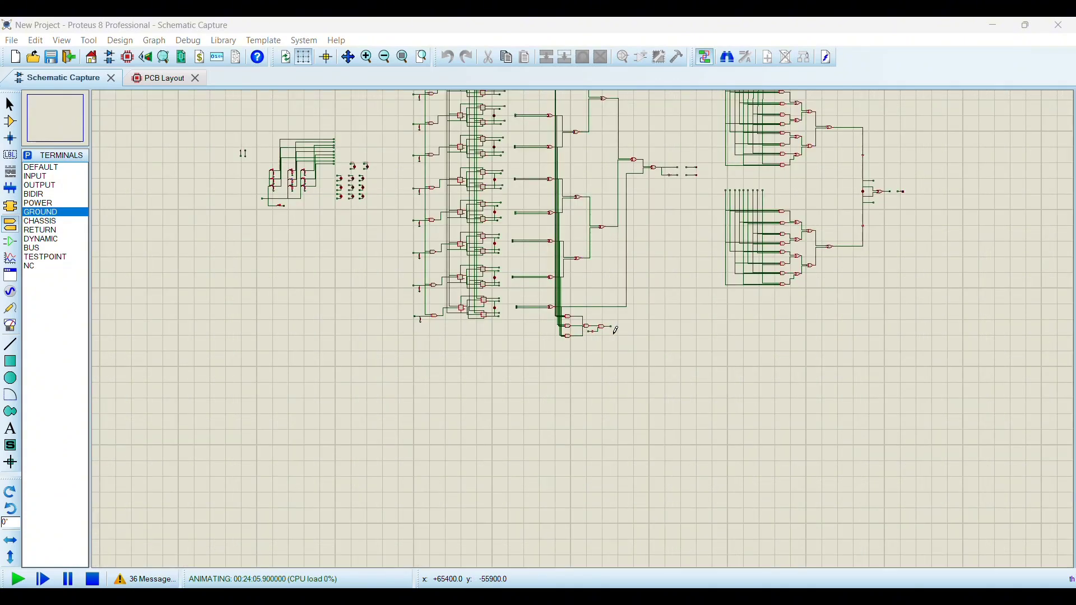
pyautogui.scroll(2, 375, 150)
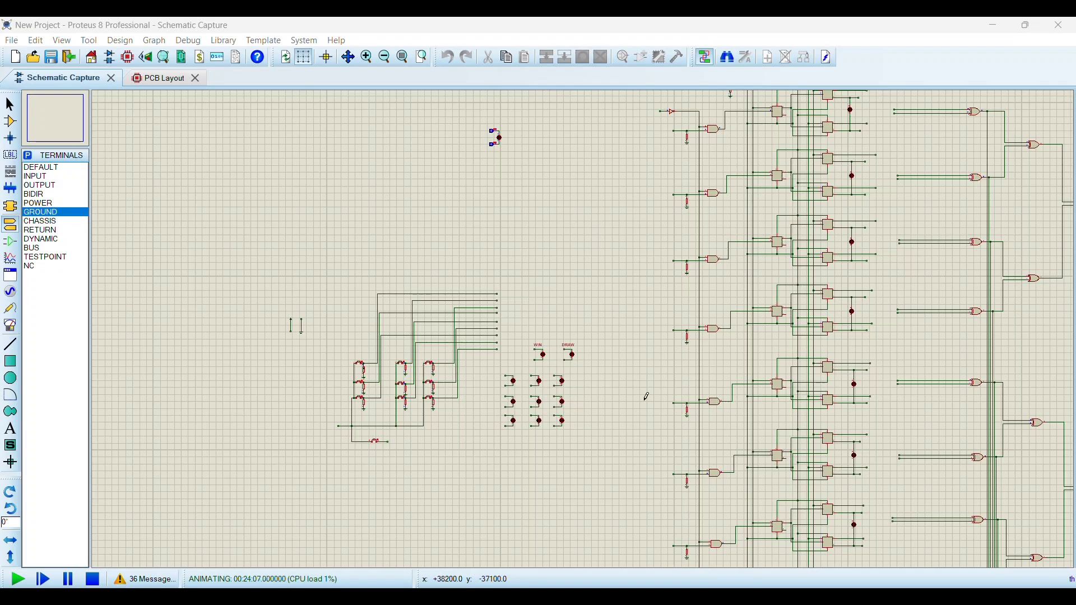
pyautogui.scroll(2, 593, 368)
pyautogui.scroll(2, 583, 322)
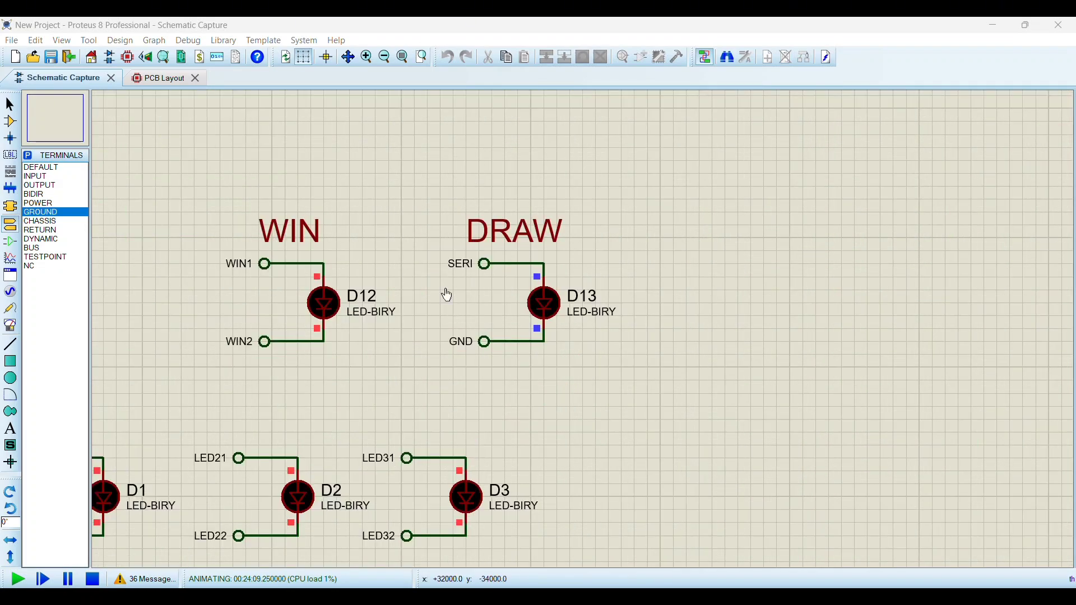
# Examine the two win-detection gate networks and XOR gate U163 with its WIN1, WIN2 and WIN outputs
pyautogui.scroll(-2, 524, 318)
pyautogui.scroll(-3, 524, 318)
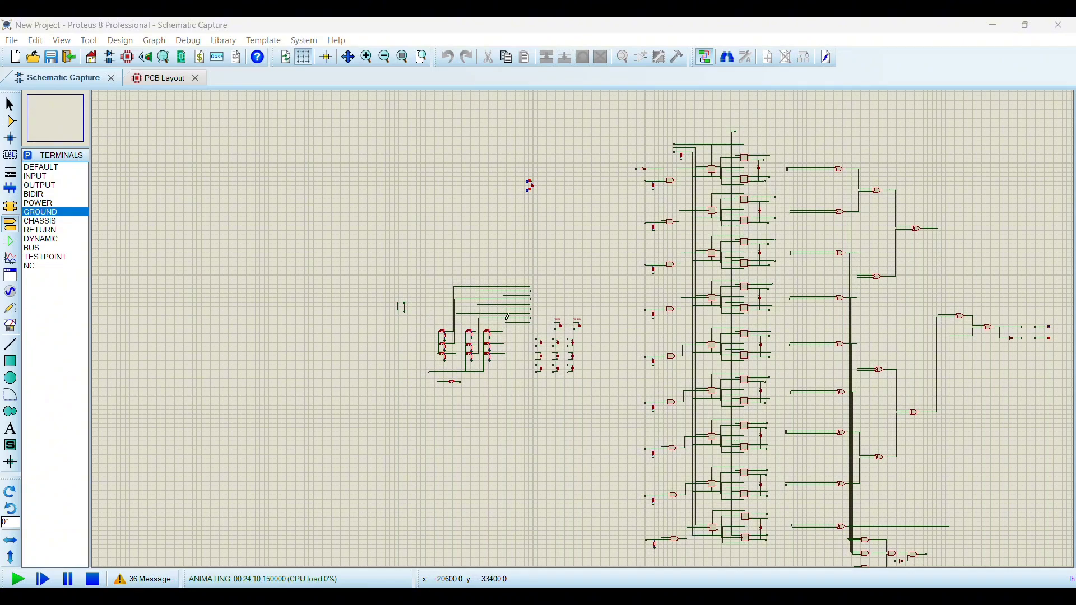
pyautogui.scroll(-1, 507, 316)
pyautogui.scroll(2, 948, 358)
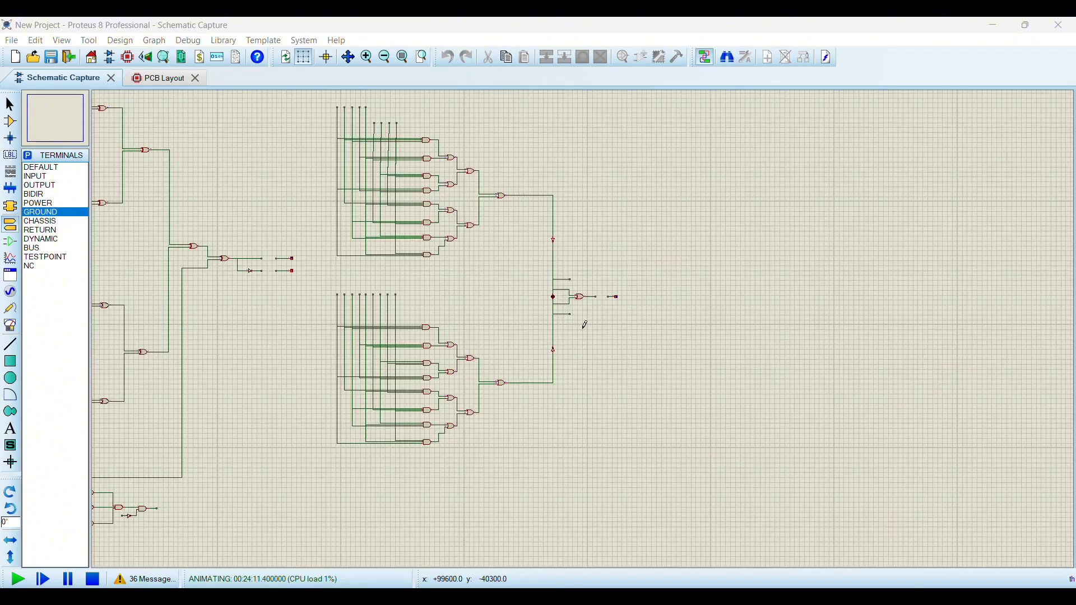
pyautogui.scroll(2, 414, 399)
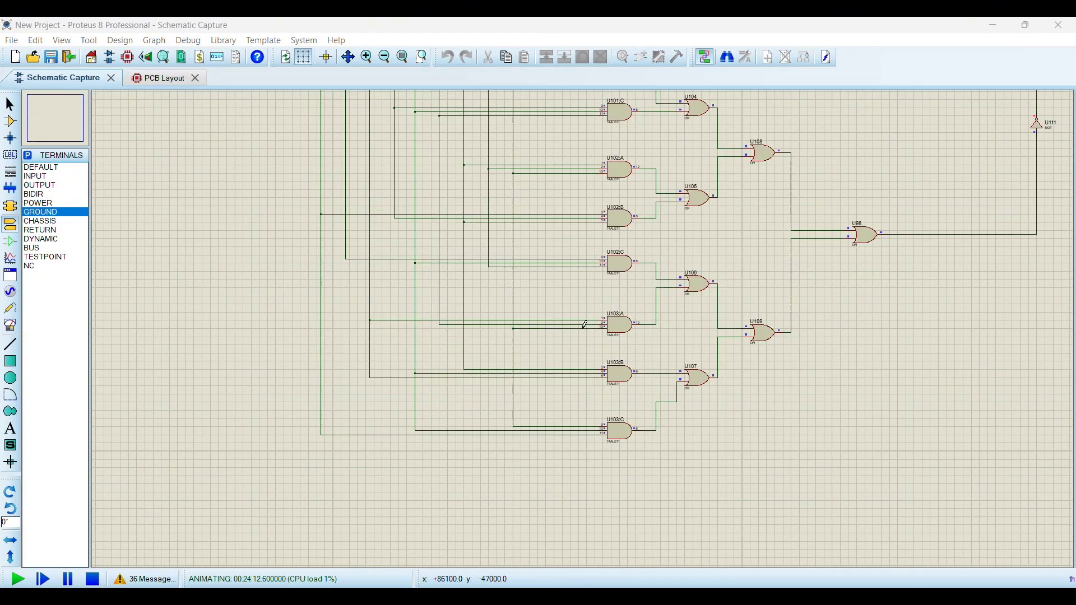
pyautogui.scroll(-2, 501, 375)
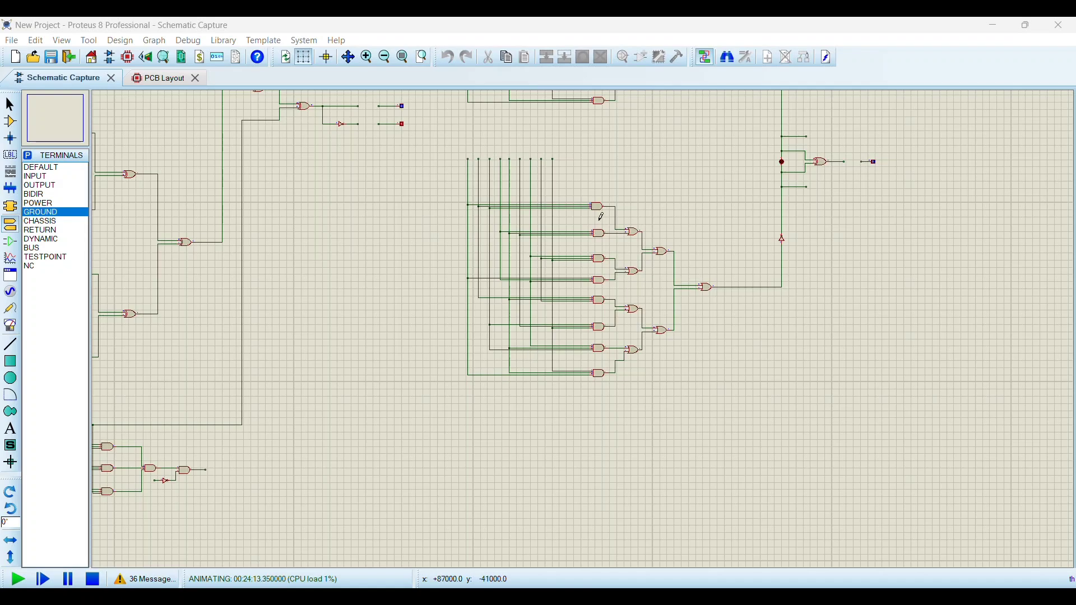
pyautogui.scroll(-2, 561, 404)
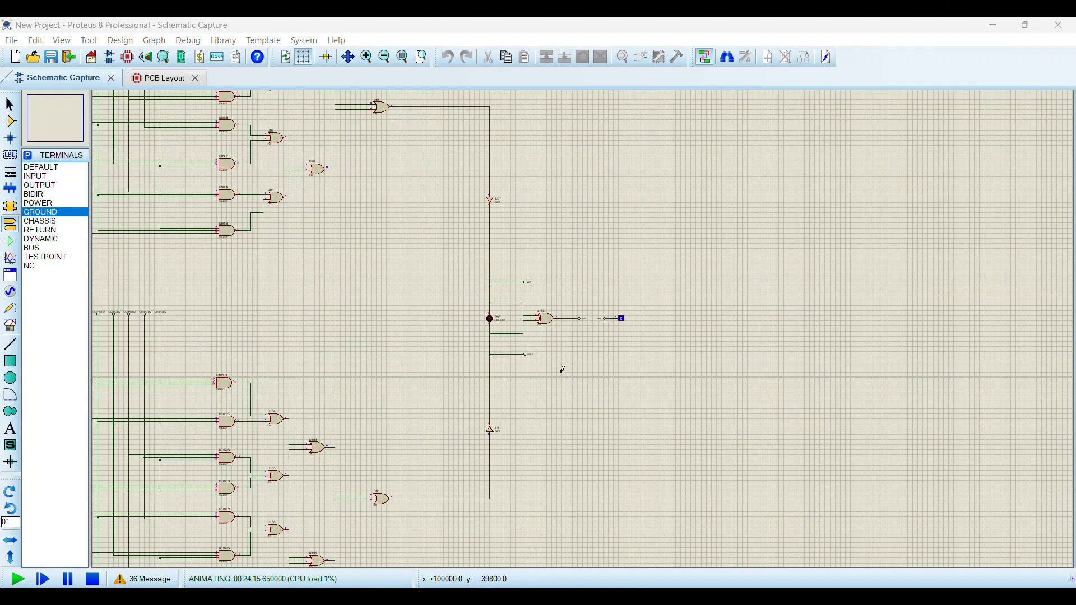
pyautogui.scroll(3, 584, 324)
pyautogui.scroll(-3, 584, 361)
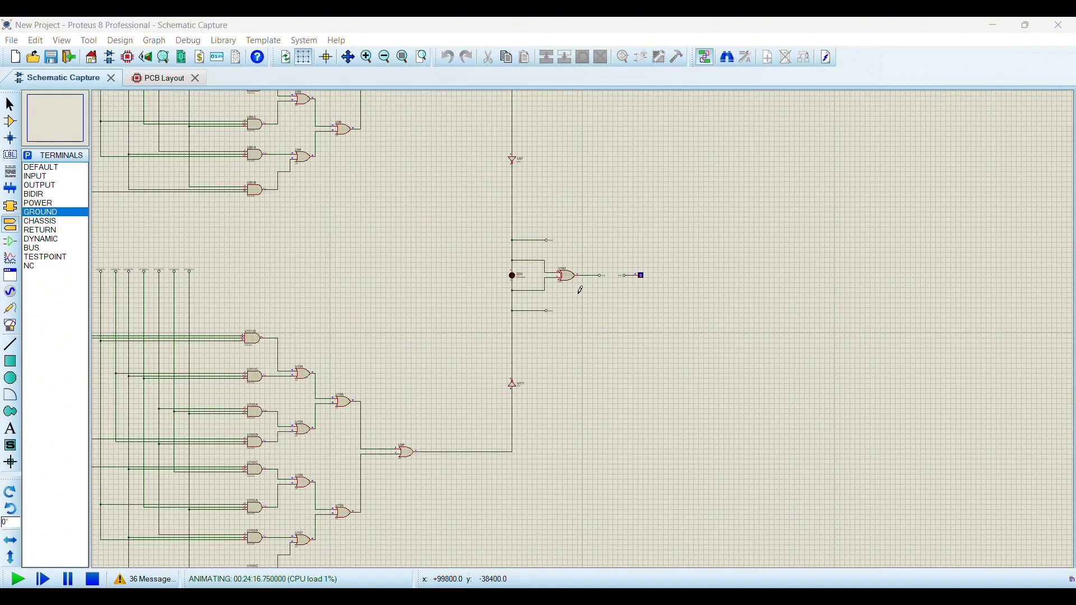
pyautogui.scroll(5, 585, 324)
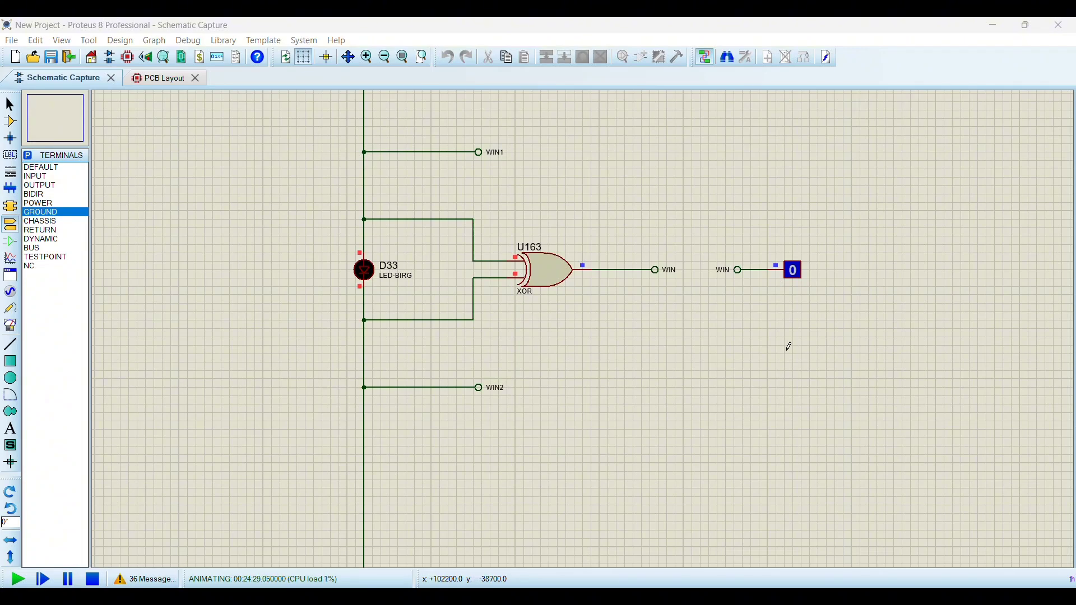
# Play a winning round by actuating the switches for D1, D3, D4, D2 and D7 in that order, and reset the board
pyautogui.scroll(-3, 584, 325)
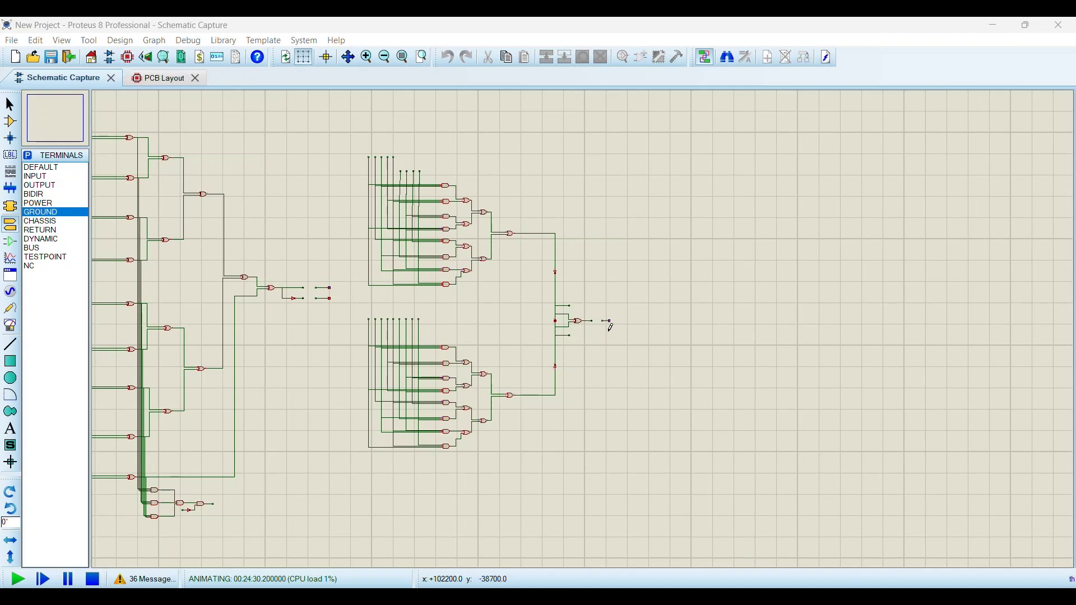
pyautogui.scroll(-2, 599, 323)
pyautogui.scroll(3, 585, 325)
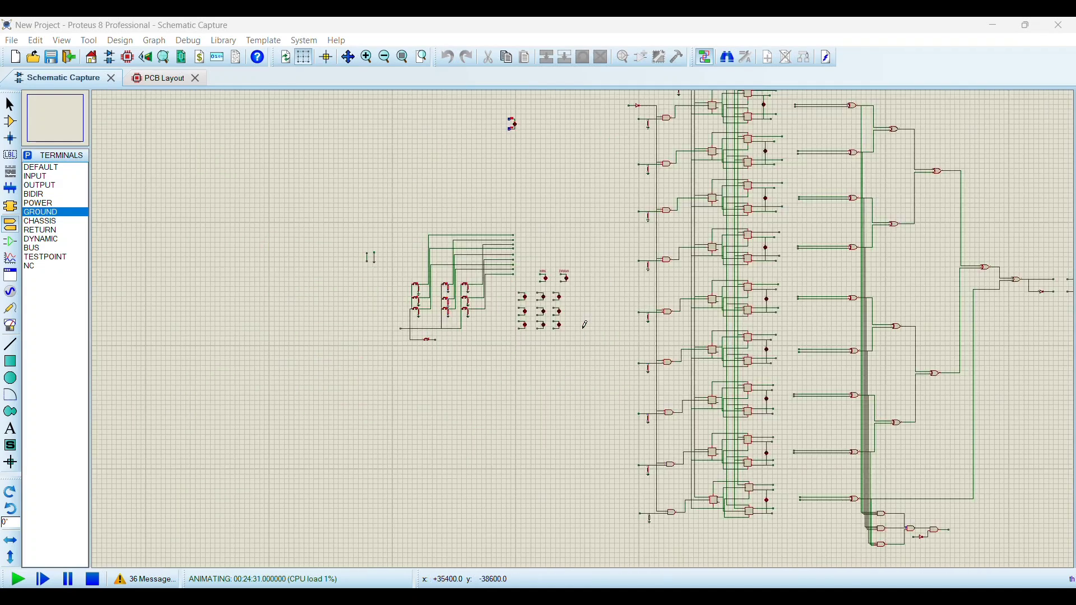
pyautogui.scroll(2, 584, 325)
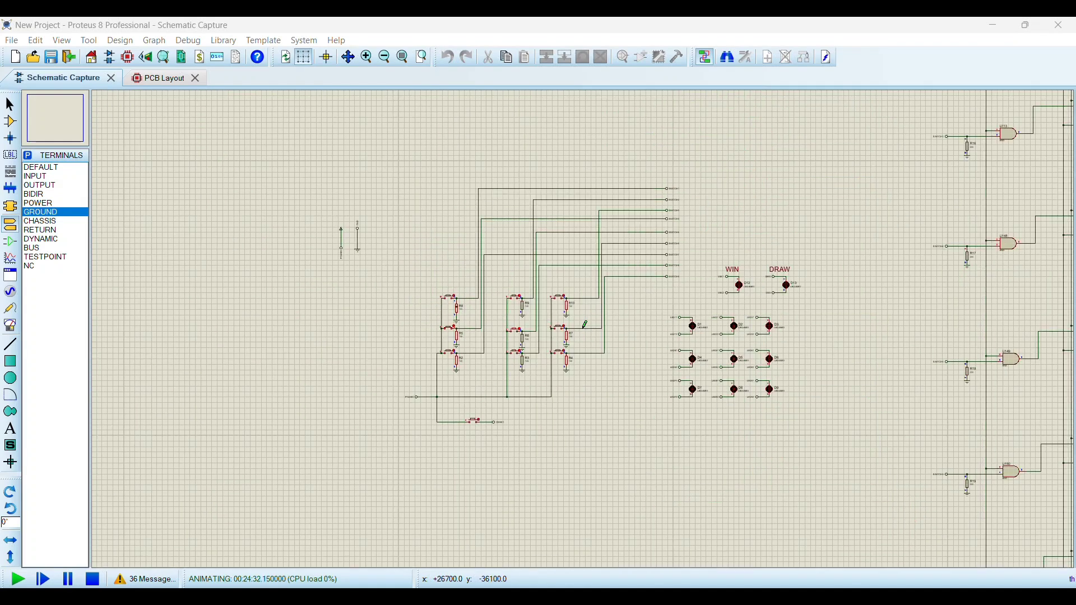
pyautogui.scroll(2, 584, 325)
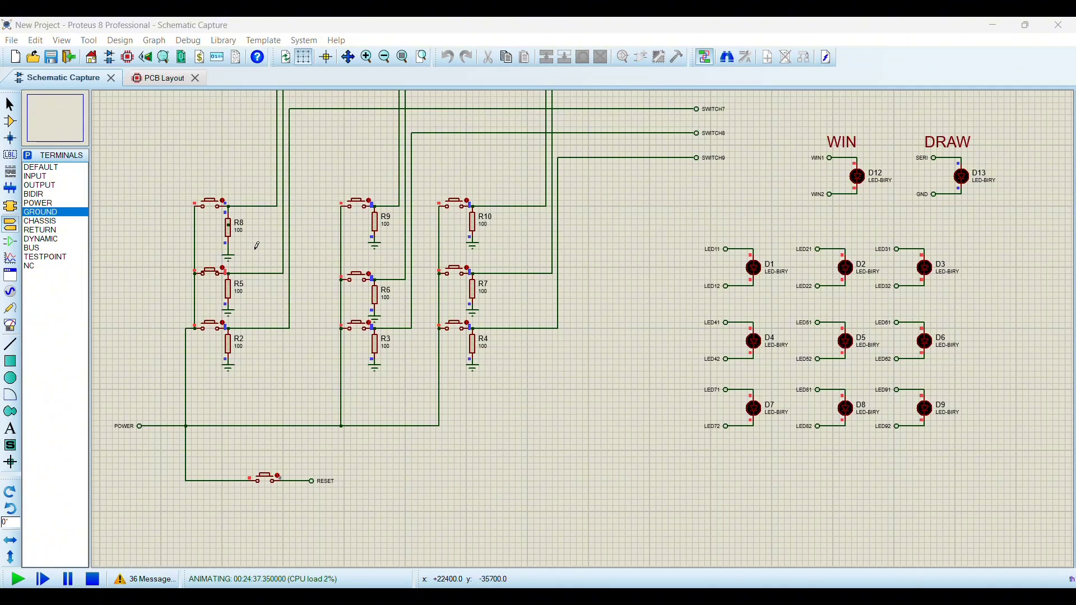
pyautogui.click(210, 208)
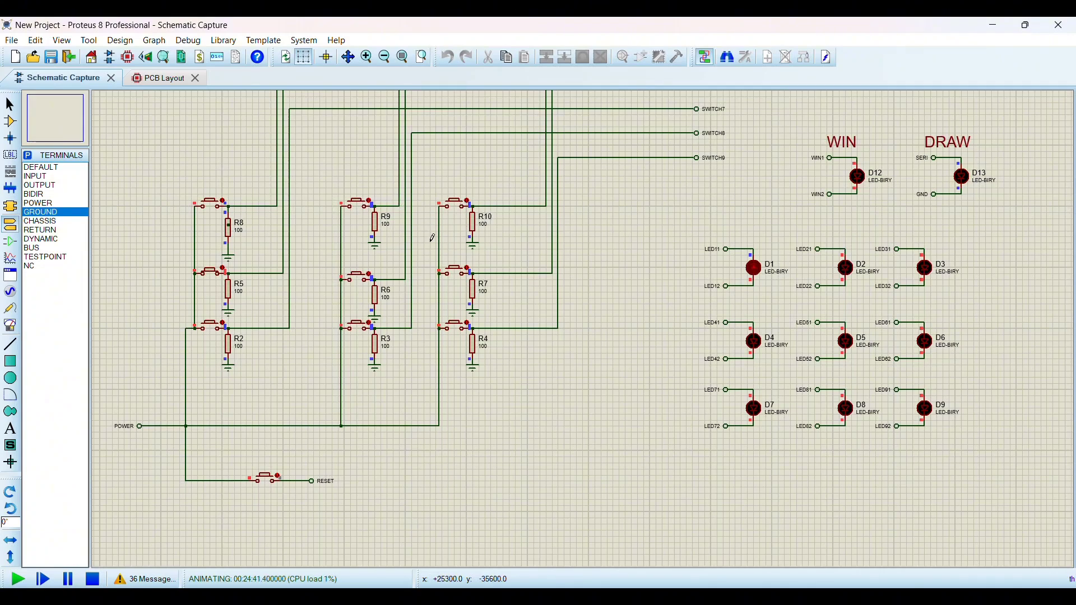
pyautogui.click(458, 206)
pyautogui.click(212, 278)
pyautogui.click(357, 206)
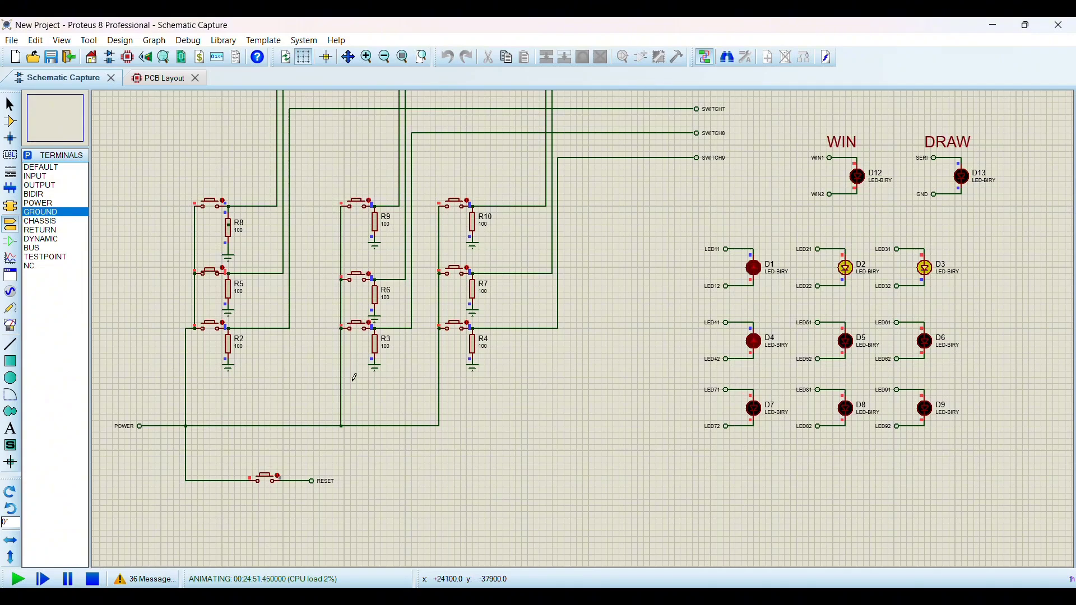
pyautogui.click(213, 331)
pyautogui.click(266, 481)
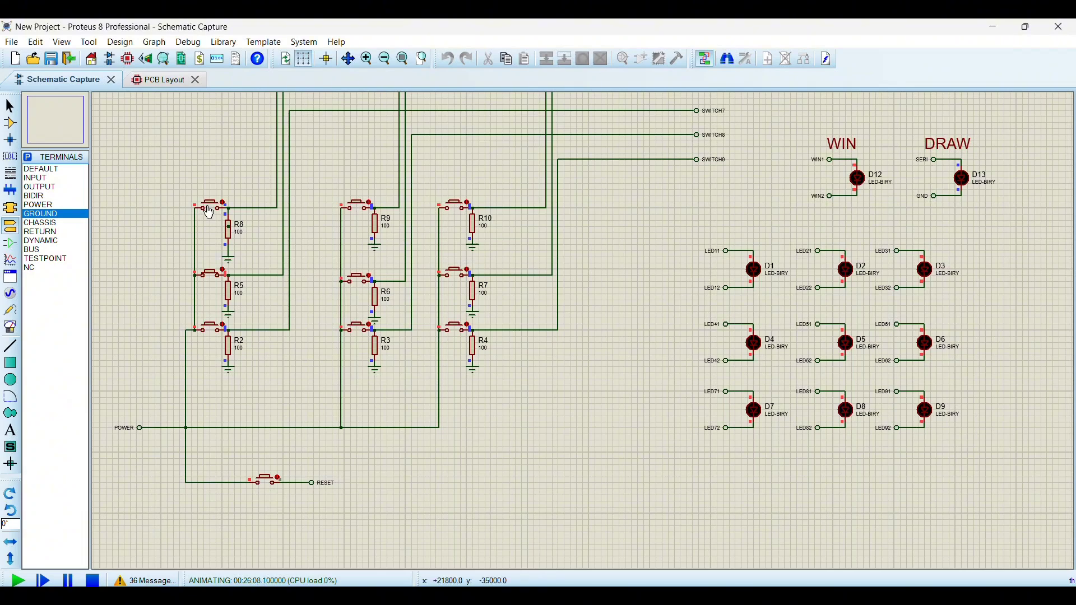
# Play a drawn round by actuating the switches for D1, D2, D3, D6, D9, D5, D8, D7 and D4 in that order
pyautogui.click(357, 204)
pyautogui.click(457, 196)
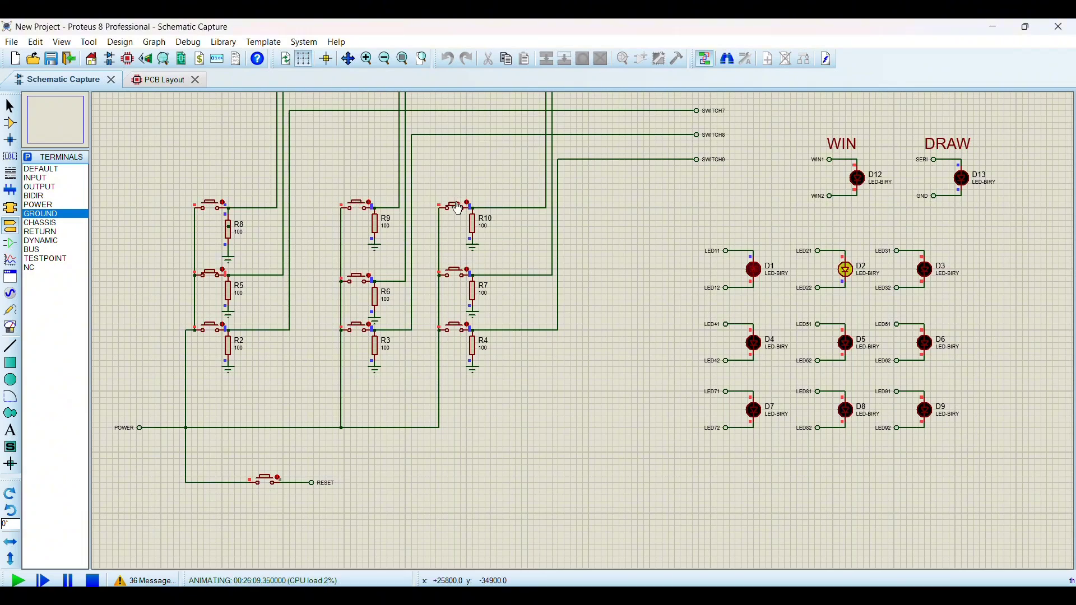
pyautogui.click(453, 279)
pyautogui.click(459, 329)
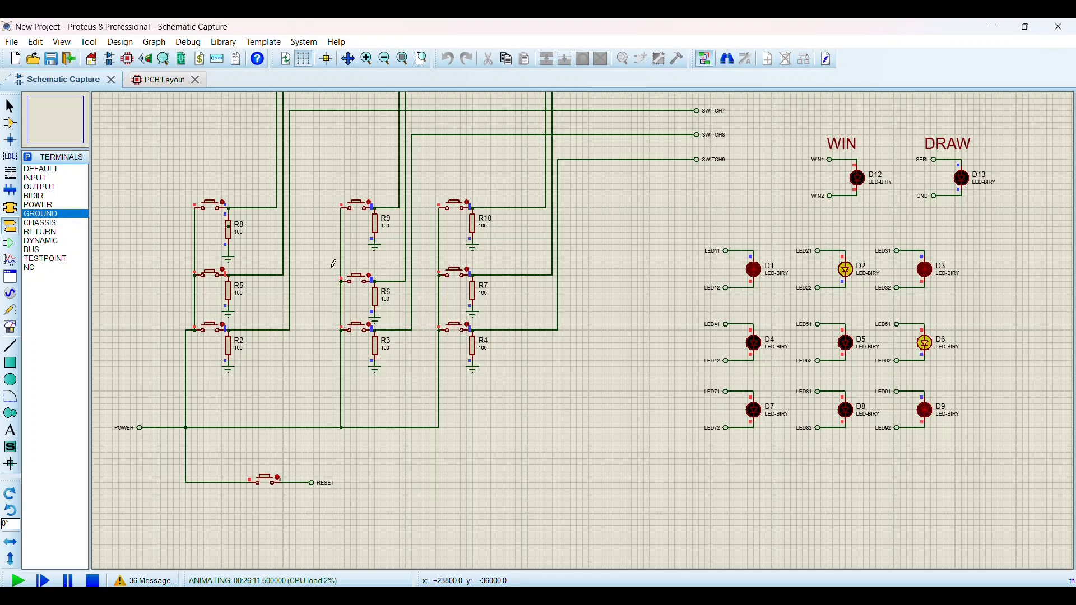
pyautogui.click(353, 283)
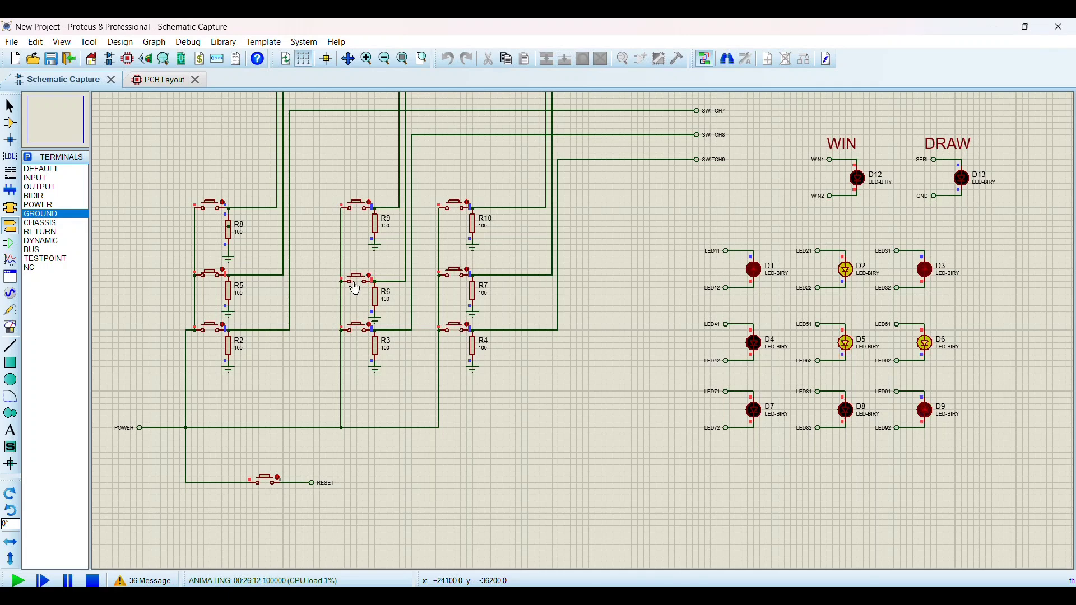
pyautogui.click(359, 333)
pyautogui.click(210, 331)
pyautogui.click(211, 276)
pyautogui.click(210, 279)
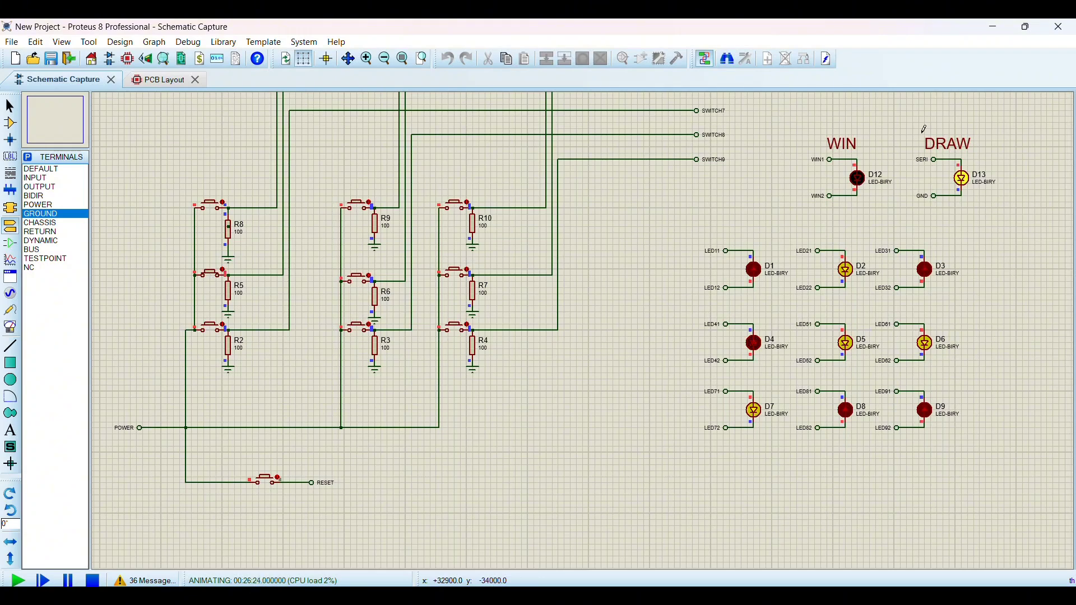
pyautogui.scroll(2, 1030, 164)
pyautogui.scroll(-3, 585, 327)
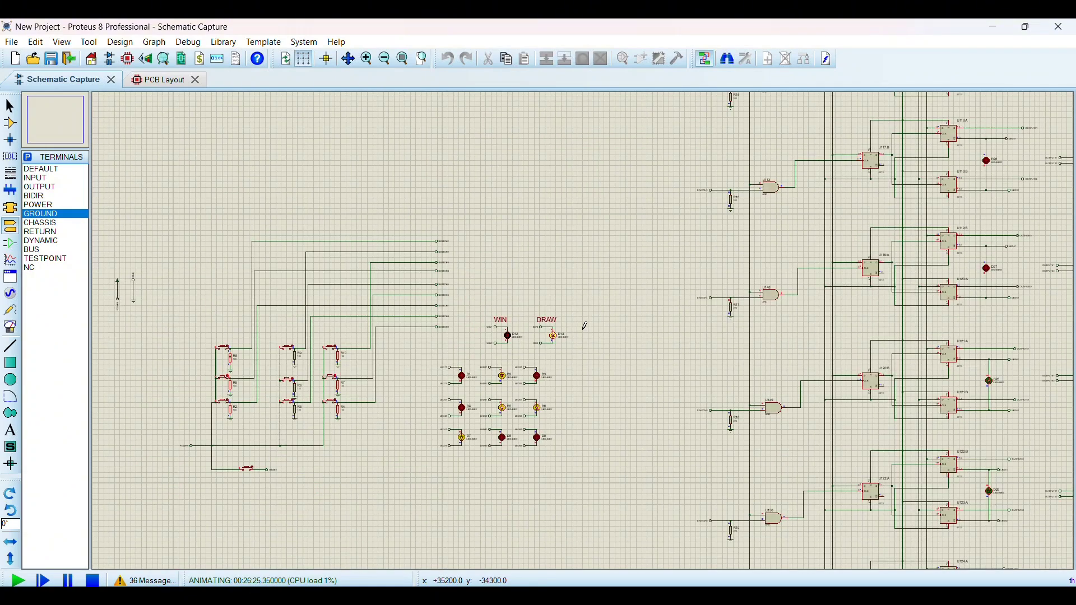
pyautogui.scroll(1, 584, 326)
pyautogui.scroll(1, 584, 326)
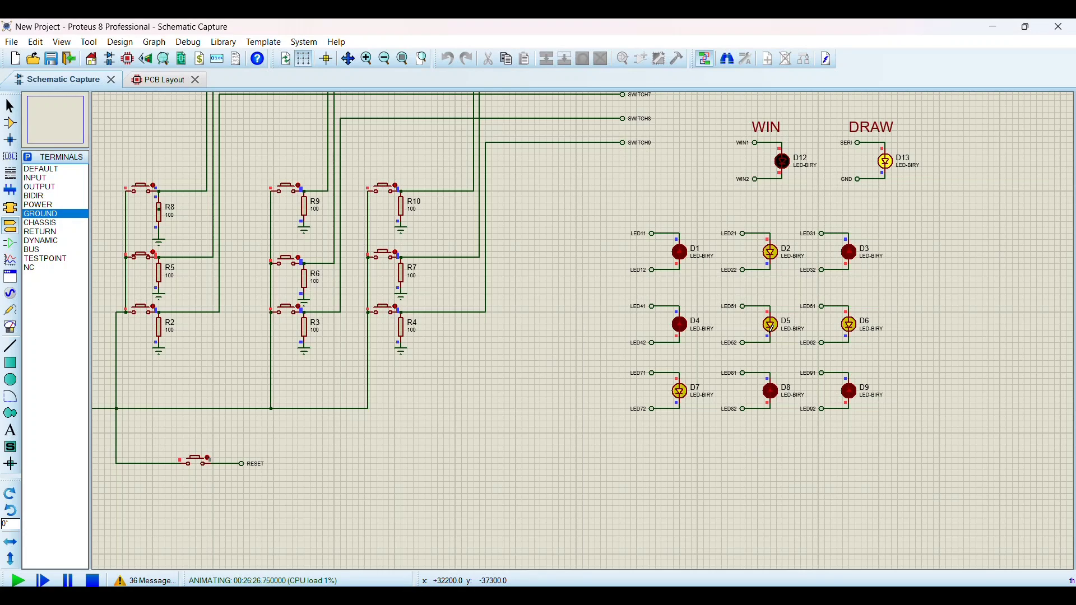